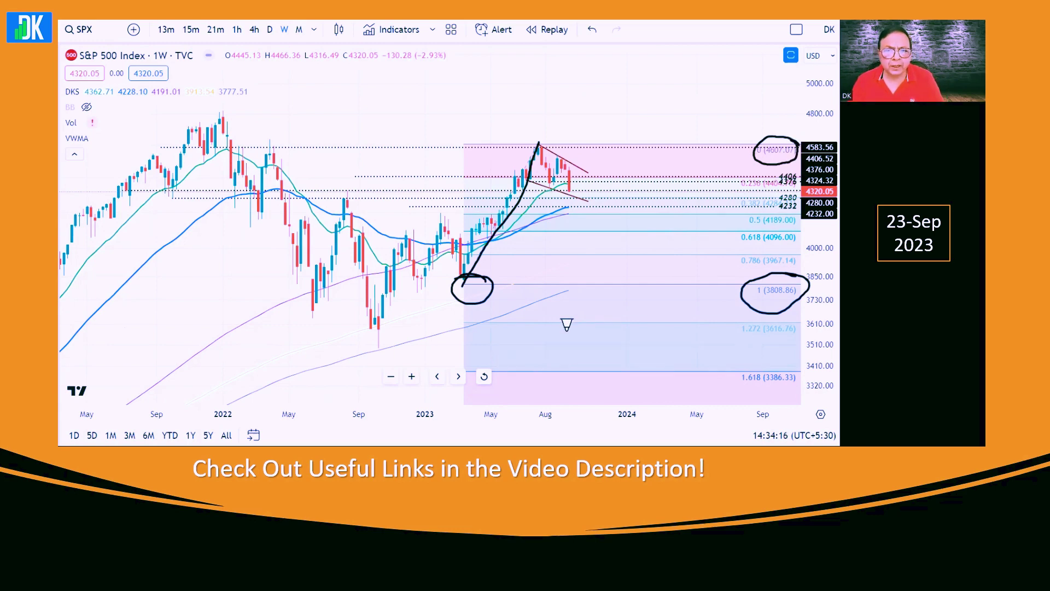
# Circle the 0.382 retracement, the 4280 and 4232 levels and the August 2022 high on the weekly chart, and clear the markings
pyautogui.press('Escape')
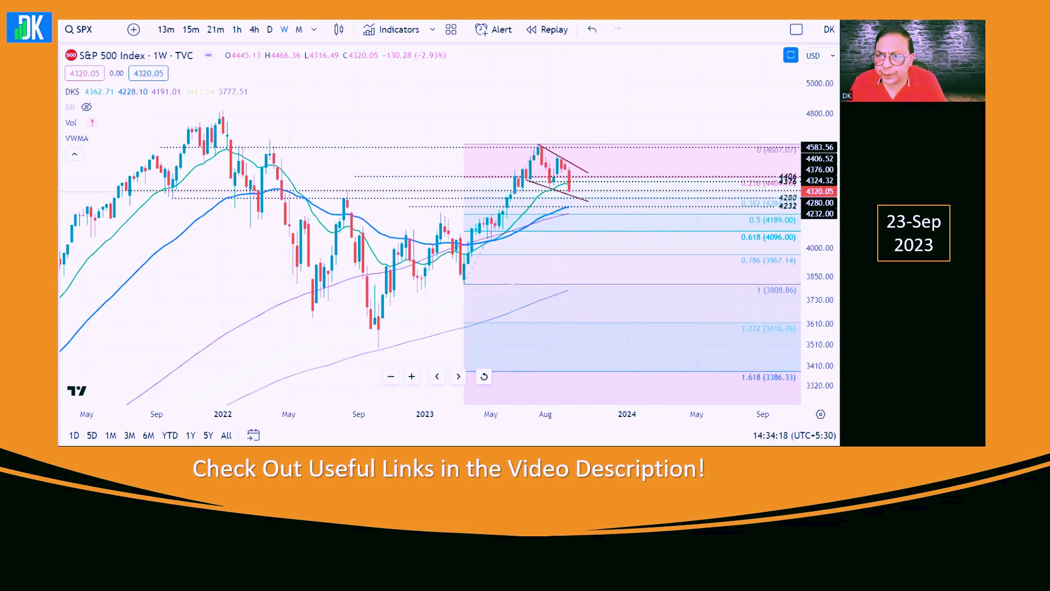
pyautogui.moveTo(828, 395); pyautogui.dragTo(829, 330)
pyautogui.moveTo(258, 307); pyautogui.dragTo(193, 343)
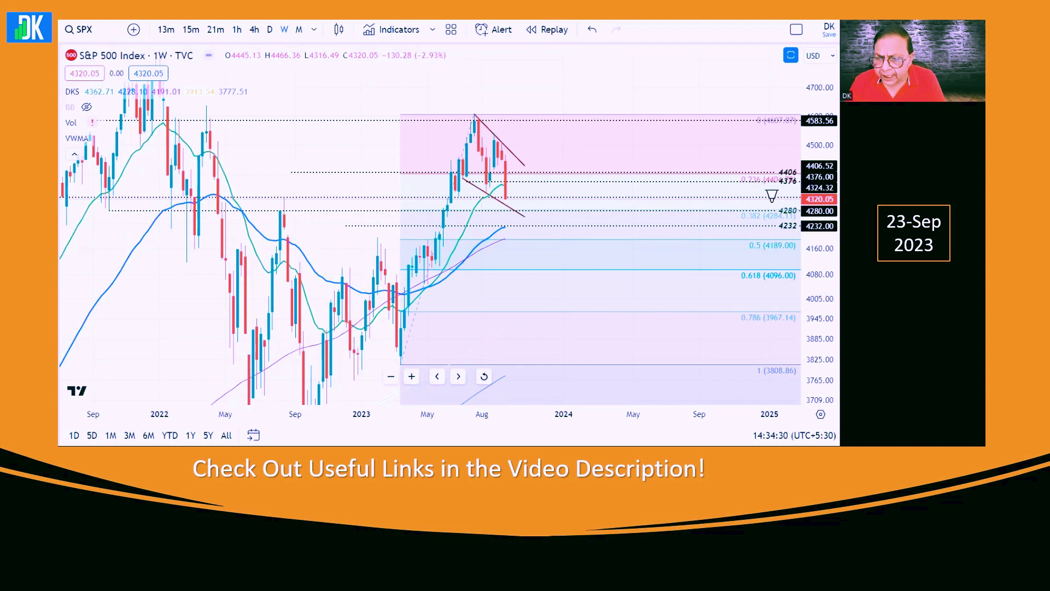
pyautogui.moveTo(774, 202)
pyautogui.mouseDown()
pyautogui.moveTo(733, 208)
pyautogui.moveTo(746, 220)
pyautogui.moveTo(774, 212)
pyautogui.moveTo(755, 203)
pyautogui.moveTo(784, 222)
pyautogui.moveTo(797, 198)
pyautogui.mouseUp()
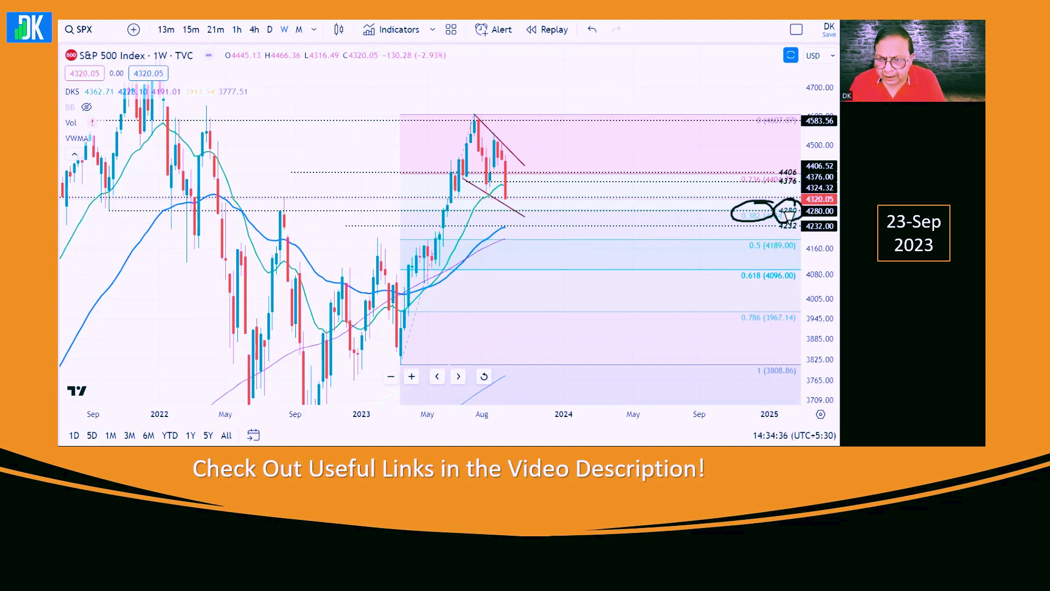
pyautogui.moveTo(276, 211)
pyautogui.mouseDown()
pyautogui.moveTo(217, 207)
pyautogui.moveTo(284, 206)
pyautogui.moveTo(292, 227)
pyautogui.moveTo(268, 207)
pyautogui.mouseUp()
pyautogui.moveTo(797, 200)
pyautogui.mouseDown()
pyautogui.moveTo(768, 219)
pyautogui.moveTo(788, 237)
pyautogui.moveTo(790, 207)
pyautogui.mouseUp()
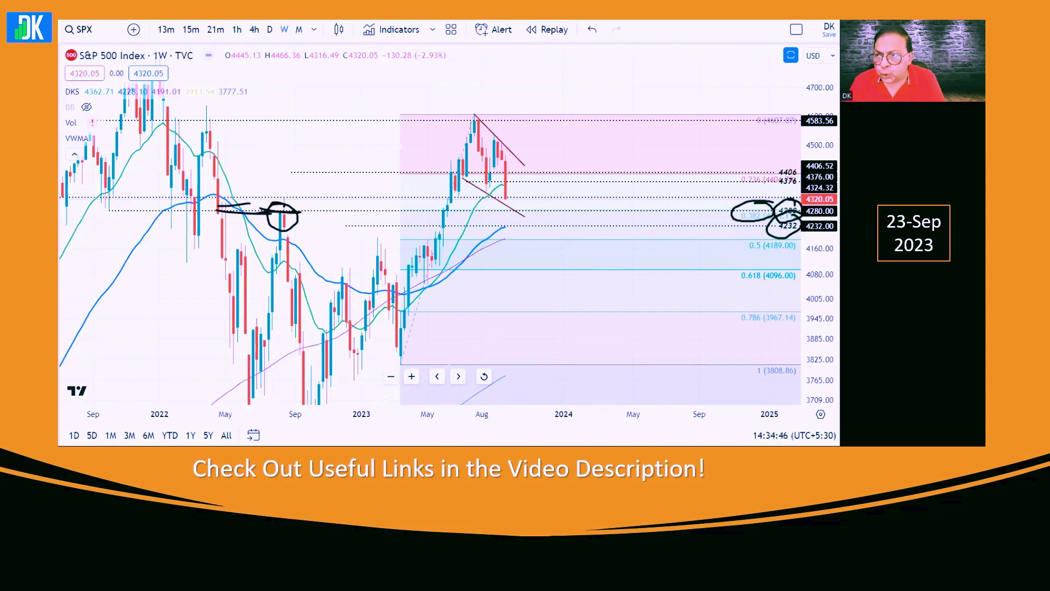
pyautogui.press('e')
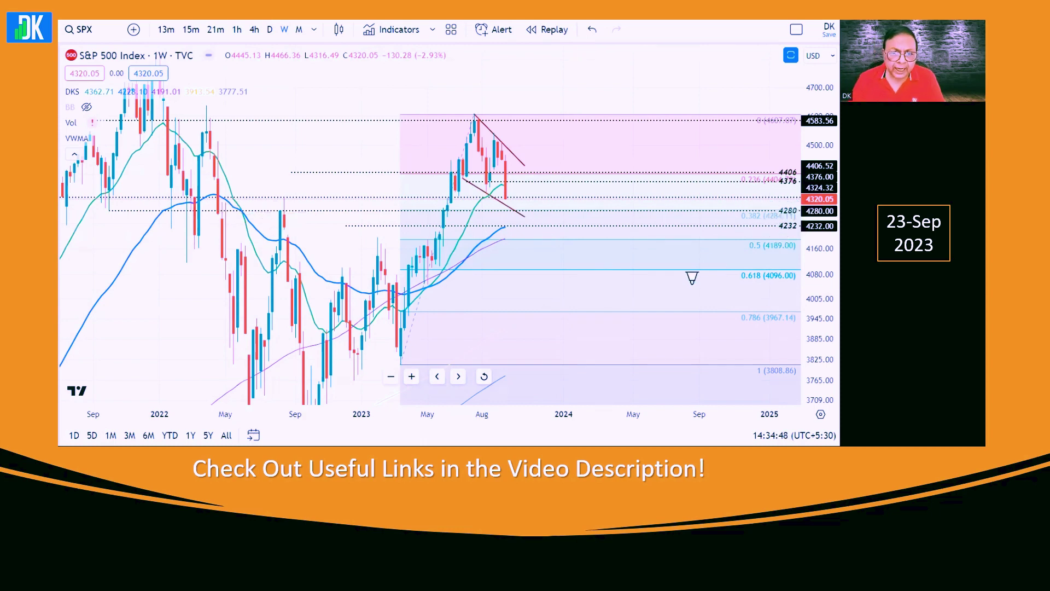
# Circle the 4280–4232 support zone and the 0.618 (4096.00) retracement level, and clear the markings
pyautogui.moveTo(795, 202)
pyautogui.mouseDown()
pyautogui.moveTo(776, 225)
pyautogui.moveTo(803, 216)
pyautogui.moveTo(791, 200)
pyautogui.mouseUp()
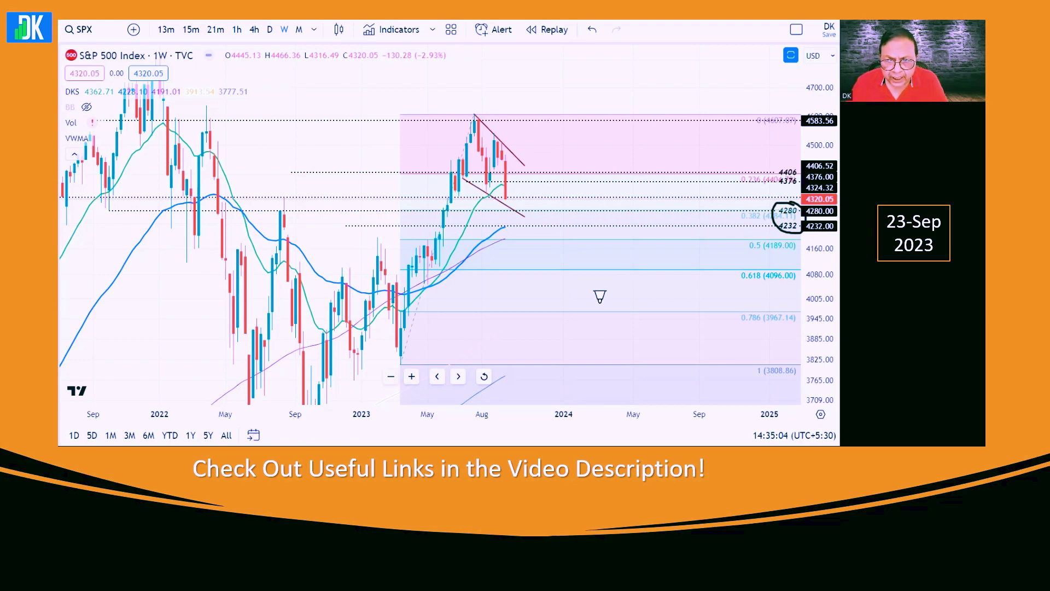
pyautogui.moveTo(798, 261)
pyautogui.mouseDown()
pyautogui.moveTo(747, 263)
pyautogui.moveTo(749, 291)
pyautogui.moveTo(801, 271)
pyautogui.moveTo(768, 252)
pyautogui.mouseUp()
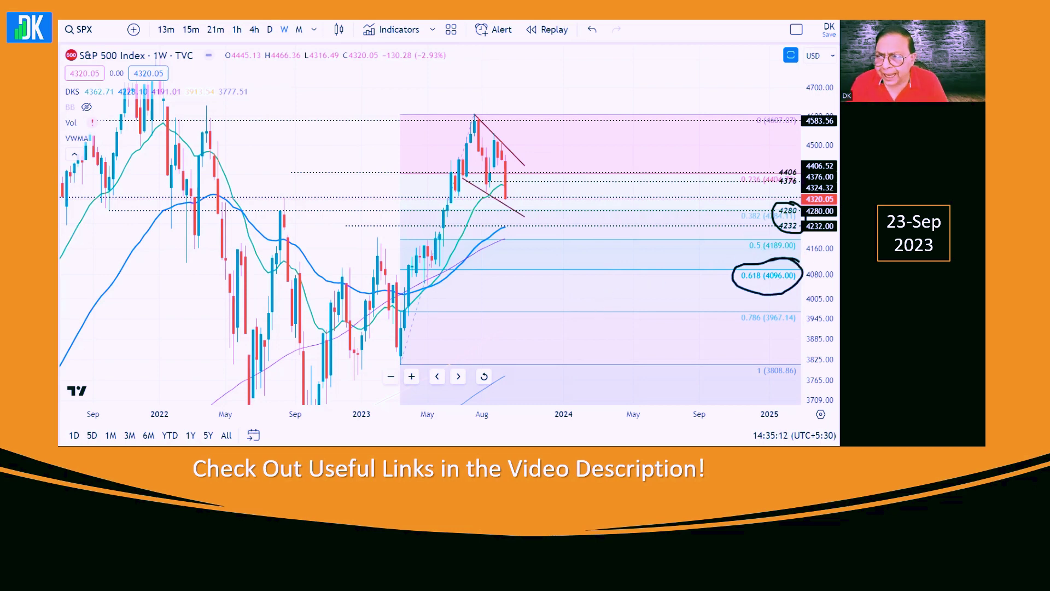
pyautogui.press('e')
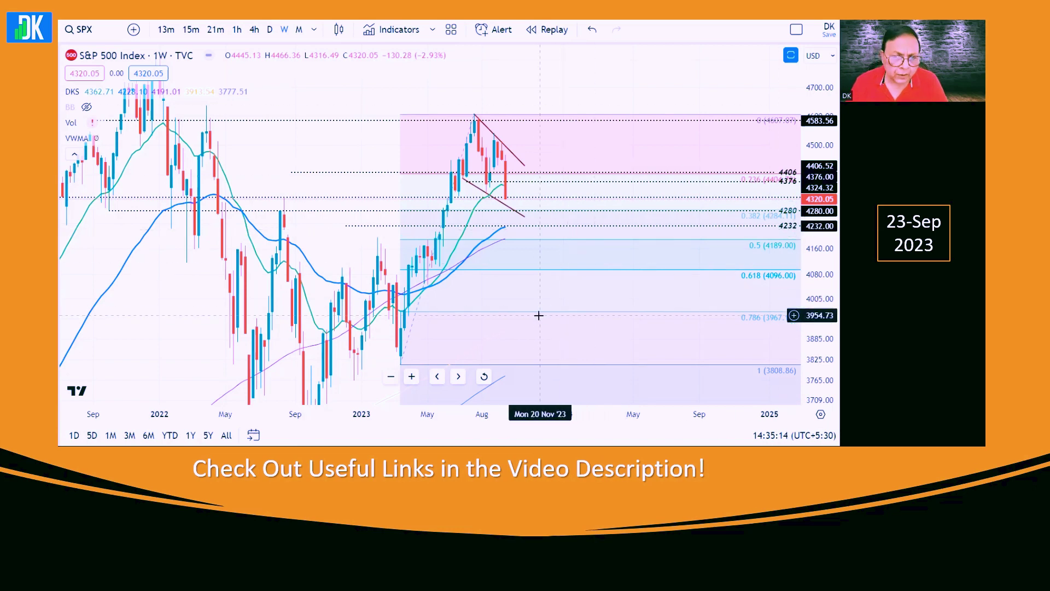
# Circle the 4280–4232 zone and the latest end of the blue moving average, and clear the markings
pyautogui.moveTo(794, 195)
pyautogui.mouseDown()
pyautogui.moveTo(764, 204)
pyautogui.moveTo(768, 238)
pyautogui.moveTo(804, 229)
pyautogui.moveTo(776, 193)
pyautogui.mouseUp()
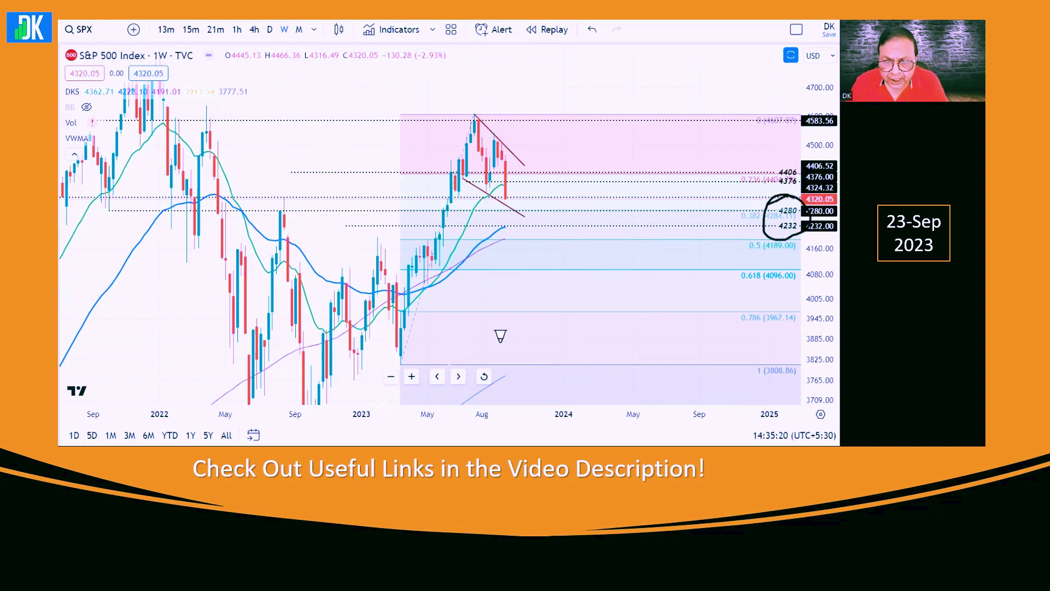
pyautogui.moveTo(517, 221)
pyautogui.mouseDown()
pyautogui.moveTo(500, 218)
pyautogui.moveTo(495, 232)
pyautogui.moveTo(510, 215)
pyautogui.mouseUp()
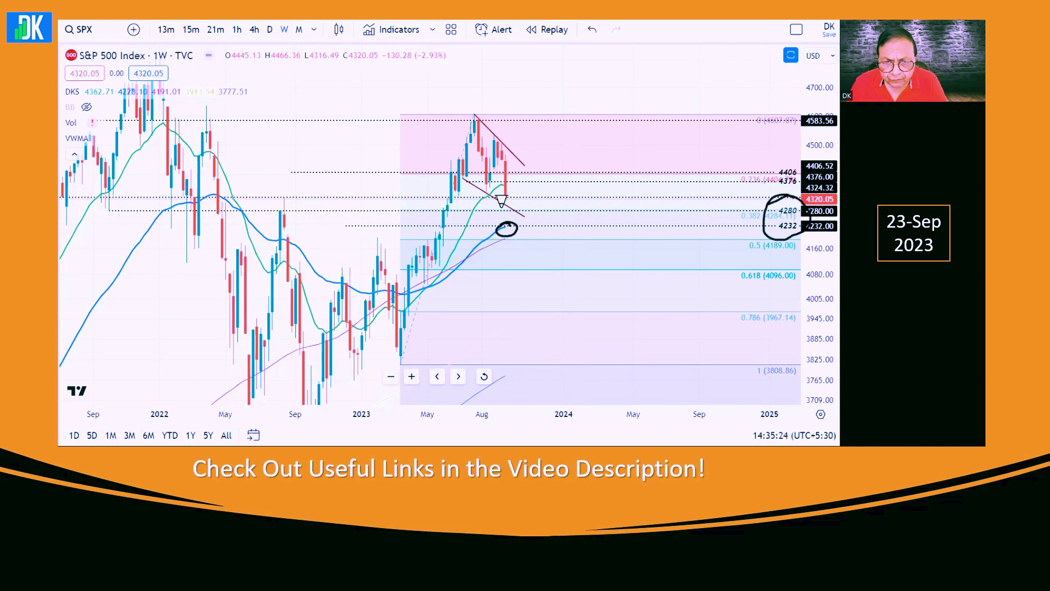
pyautogui.press('e')
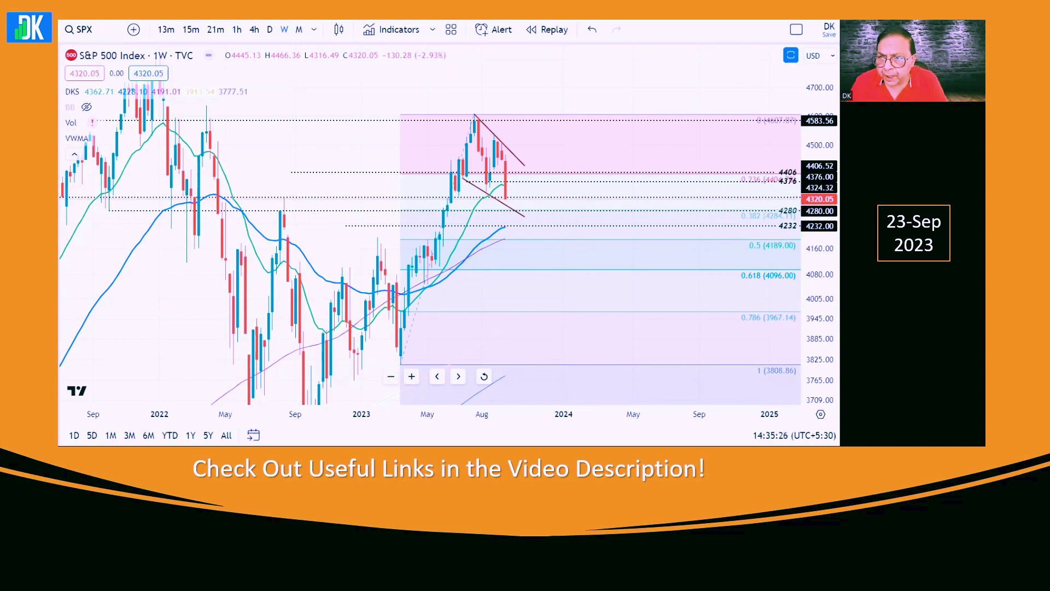
# Delete the Fibonacci retracement drawn between the March 2023 low and the July 2023 high
pyautogui.moveTo(820, 284); pyautogui.dragTo(820, 314)
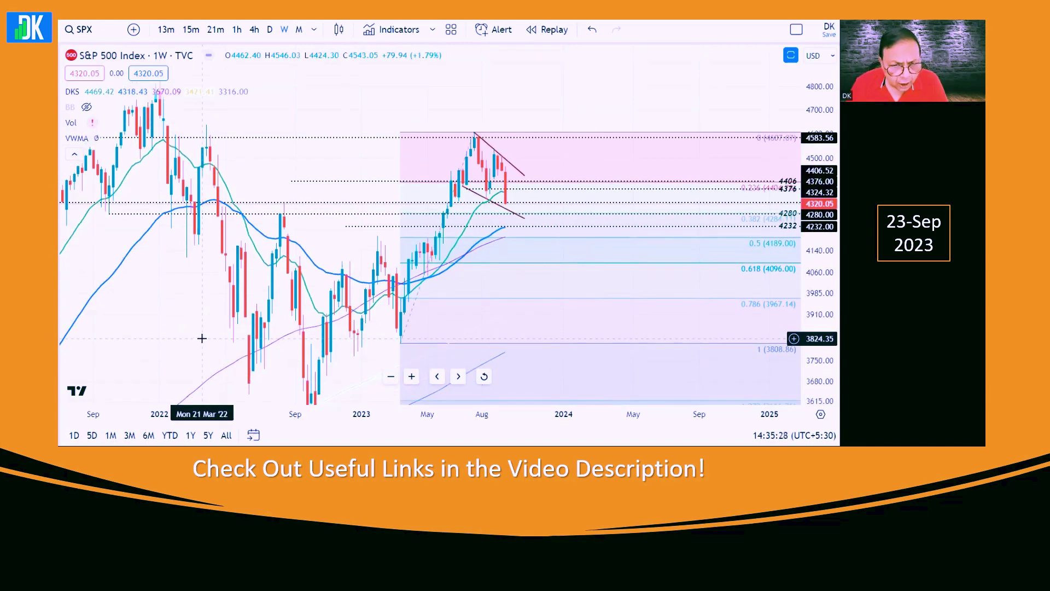
pyautogui.moveTo(202, 338); pyautogui.dragTo(211, 310)
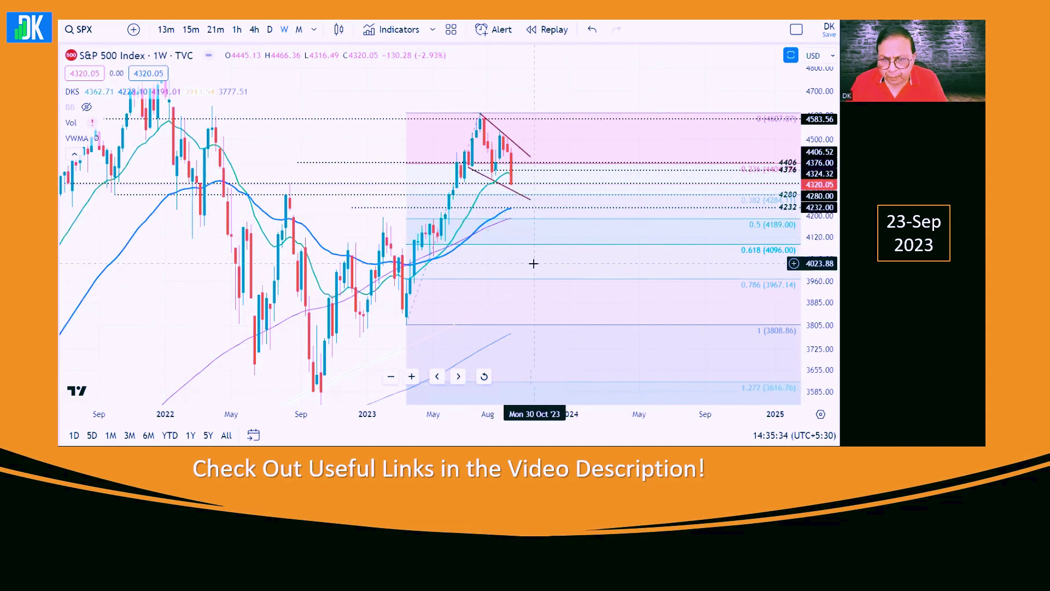
pyautogui.click(539, 284)
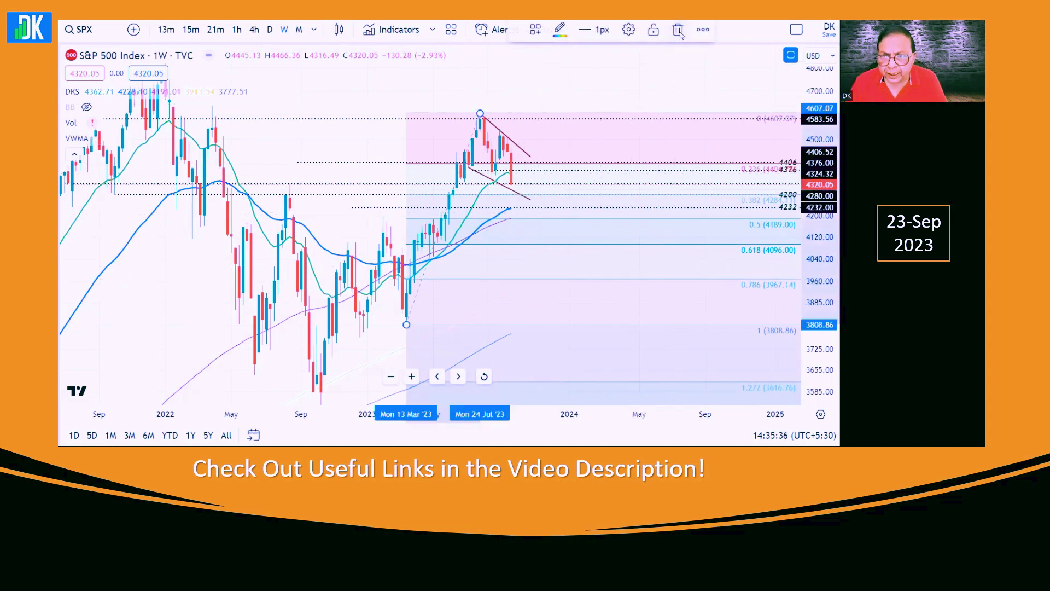
pyautogui.press('Delete')
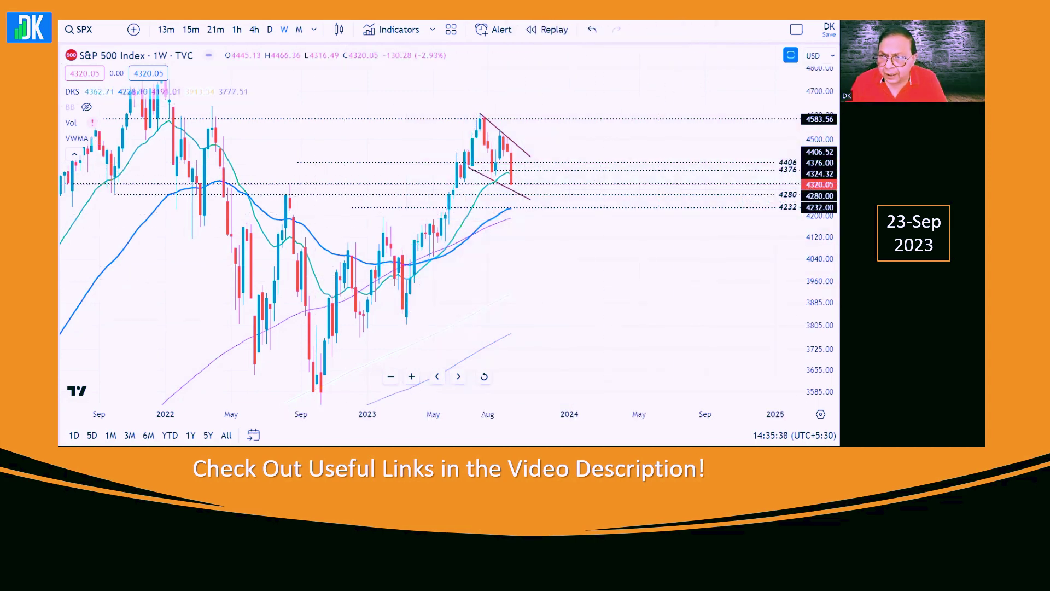
# Mark the spring 2023 consolidation and its rally, and draw a Fibonacci retracement from 4109.46 on 8 May 2023 to 4602.96 on 24 July 2023
pyautogui.moveTo(413, 223)
pyautogui.mouseDown()
pyautogui.moveTo(449, 217)
pyautogui.moveTo(457, 240)
pyautogui.mouseUp()
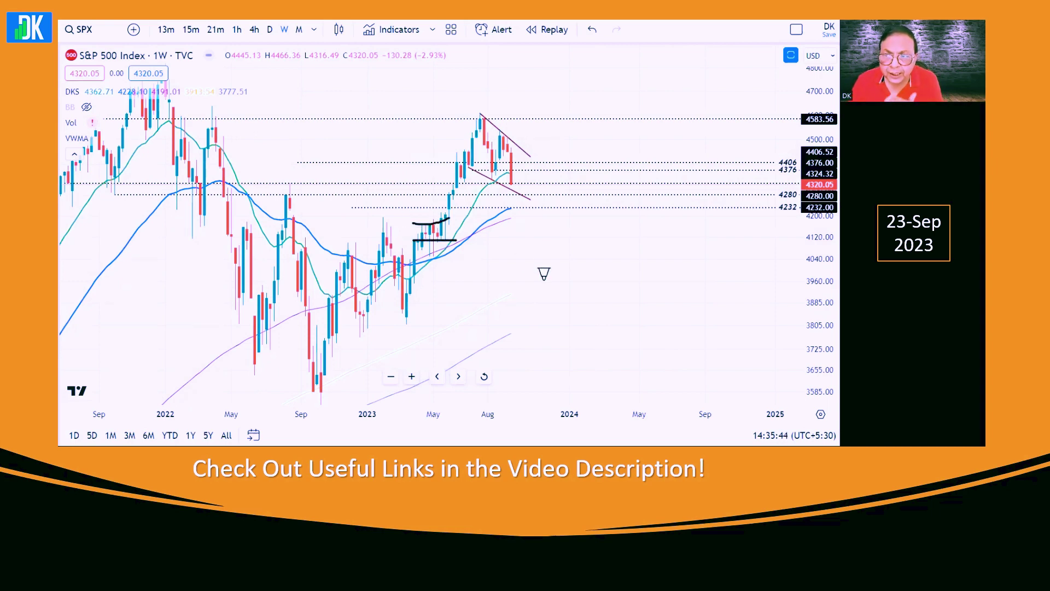
pyautogui.moveTo(441, 238); pyautogui.dragTo(482, 108)
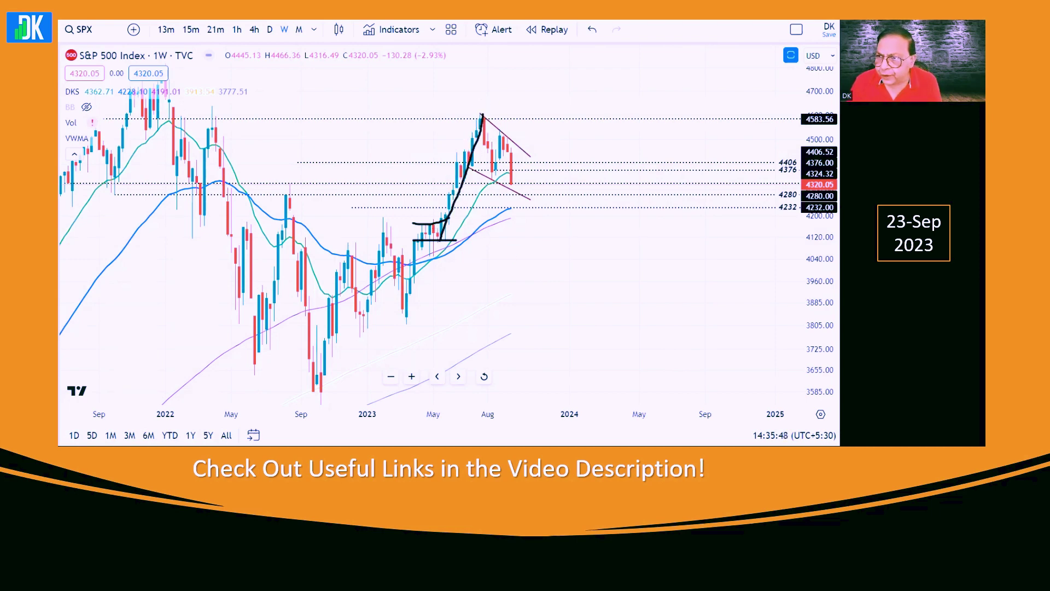
pyautogui.click(58, 203)
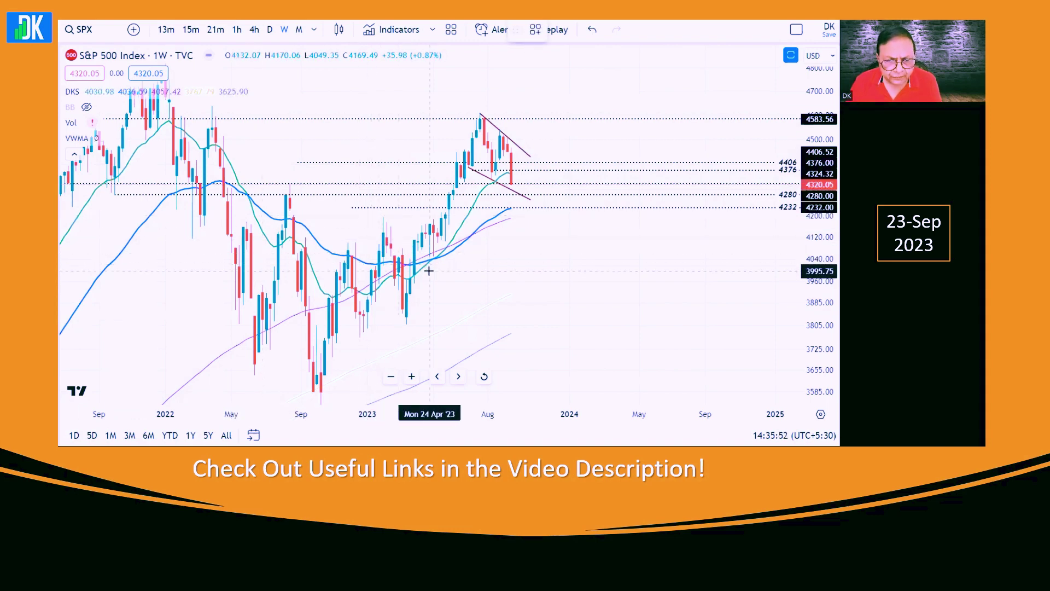
pyautogui.hotkey('alt', 'f')
pyautogui.click(437, 240)
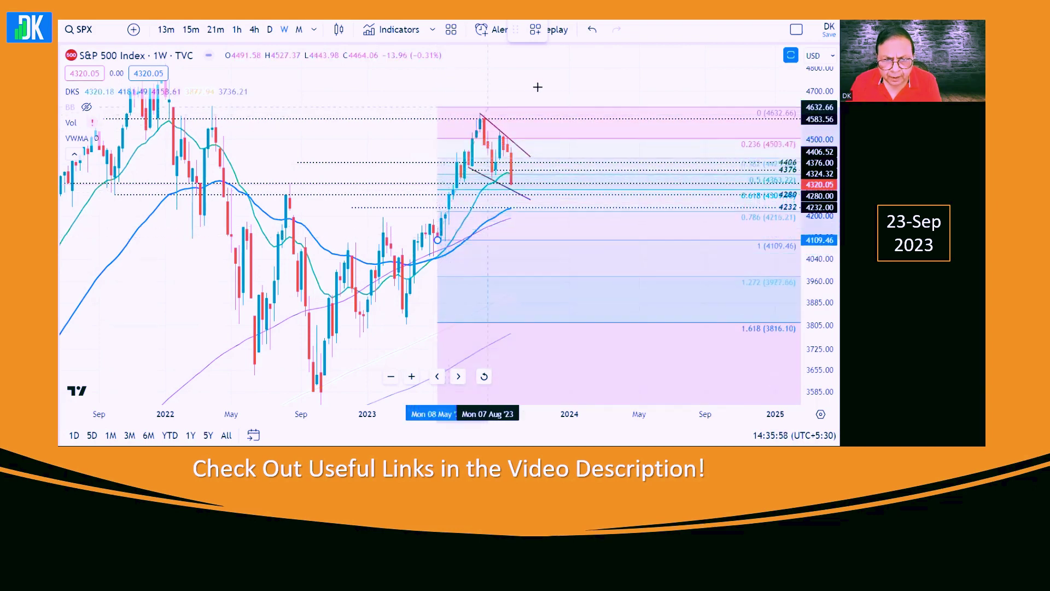
pyautogui.click(480, 114)
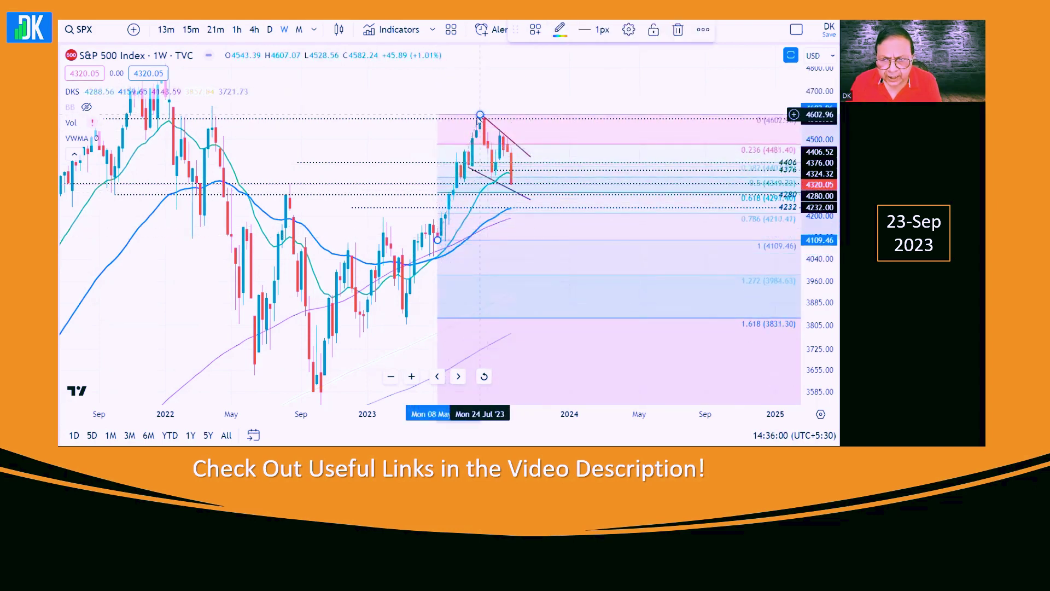
# Circle the overlap of the 0.618 retracement and 4280, trace the rallies from the May and March 2023 lows, and clear the markings
pyautogui.moveTo(815, 183); pyautogui.dragTo(815, 71)
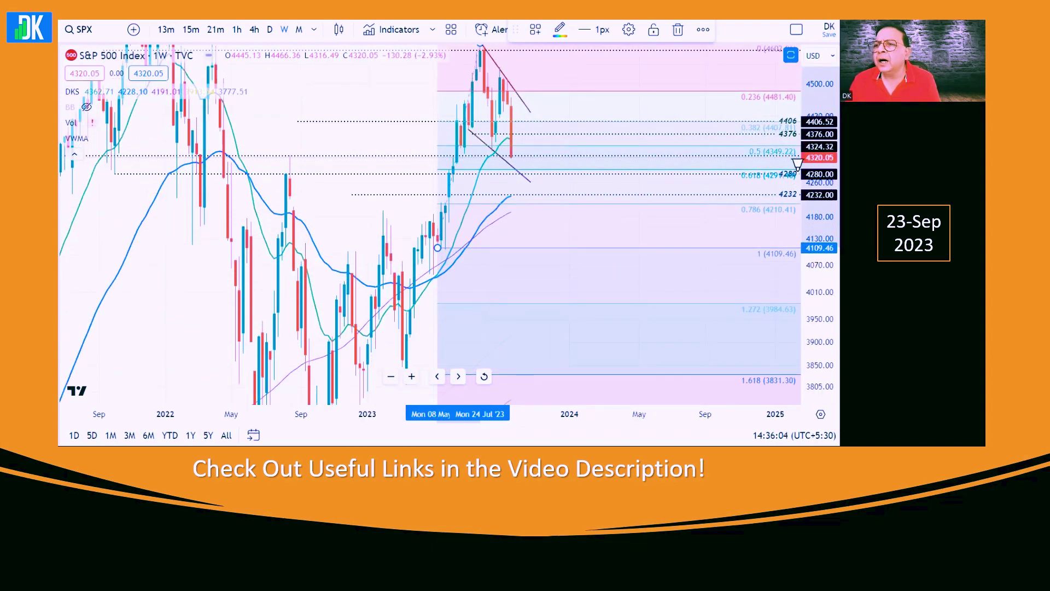
pyautogui.moveTo(797, 164)
pyautogui.mouseDown()
pyautogui.moveTo(780, 158)
pyautogui.moveTo(761, 174)
pyautogui.moveTo(776, 187)
pyautogui.moveTo(801, 162)
pyautogui.mouseUp()
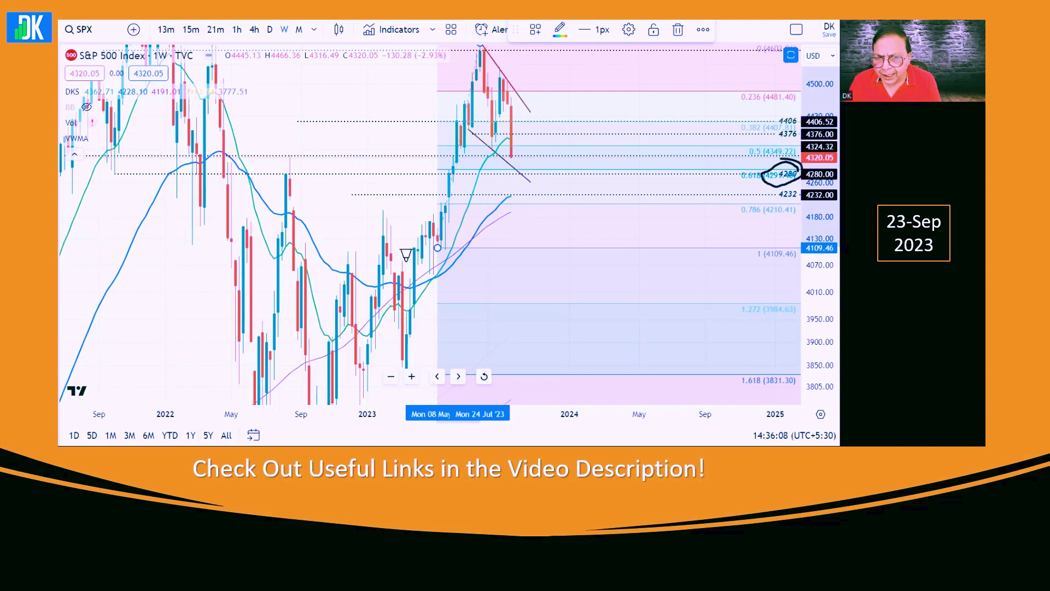
pyautogui.moveTo(427, 262)
pyautogui.mouseDown()
pyautogui.moveTo(490, 46)
pyautogui.moveTo(422, 266)
pyautogui.moveTo(469, 50)
pyautogui.mouseUp()
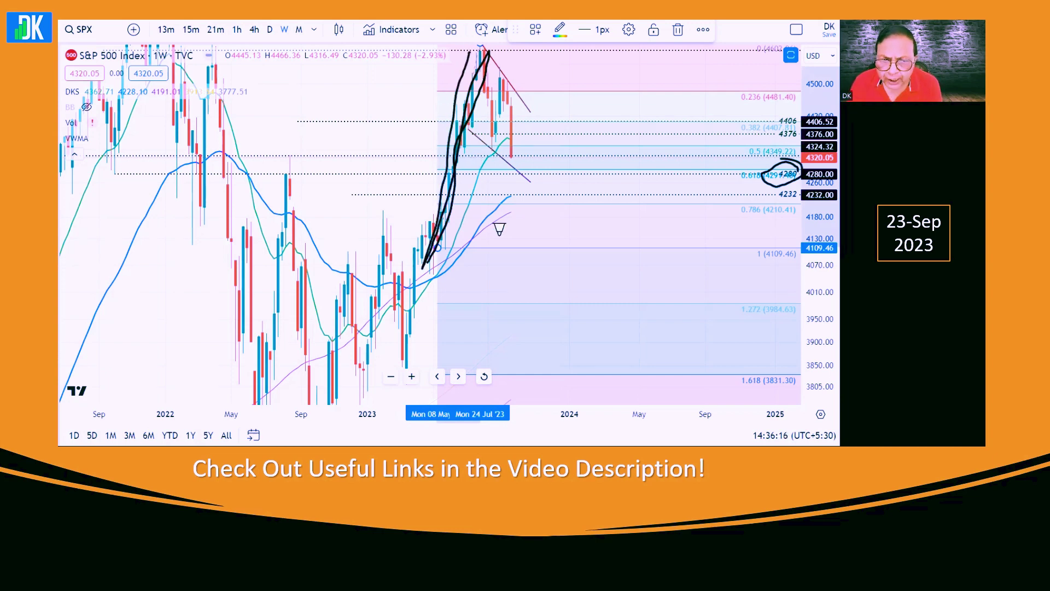
pyautogui.moveTo(788, 158)
pyautogui.mouseDown()
pyautogui.moveTo(745, 160)
pyautogui.moveTo(766, 197)
pyautogui.moveTo(771, 147)
pyautogui.moveTo(777, 154)
pyautogui.mouseUp()
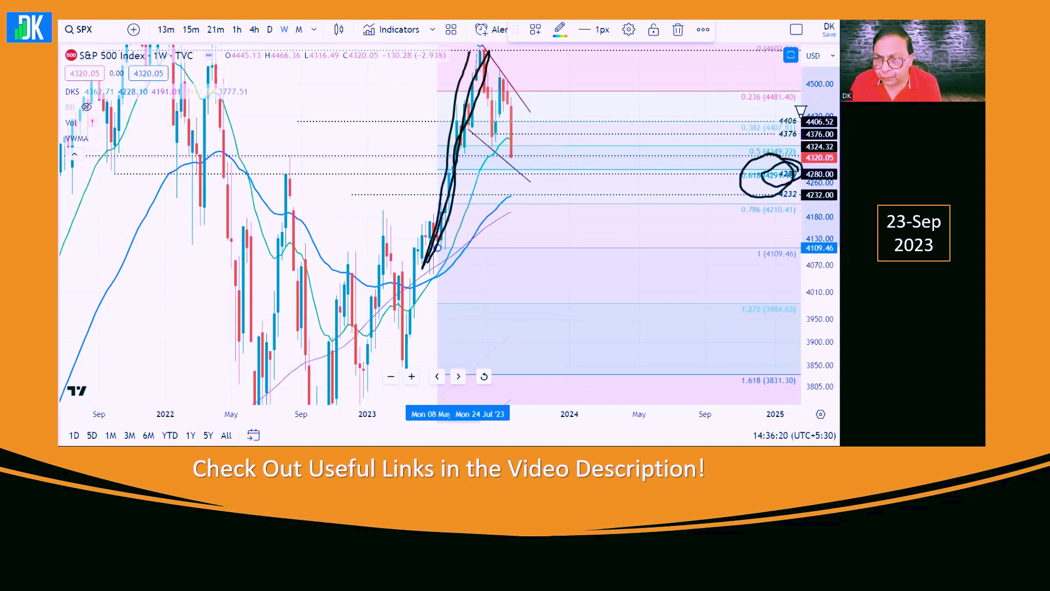
pyautogui.press('Escape')
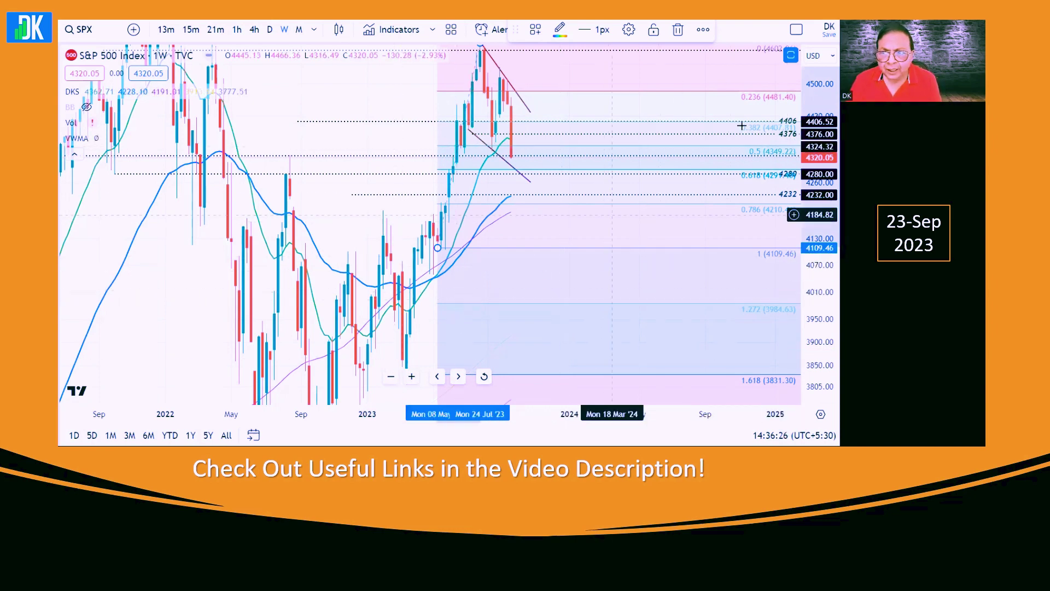
pyautogui.moveTo(397, 366); pyautogui.dragTo(484, 49)
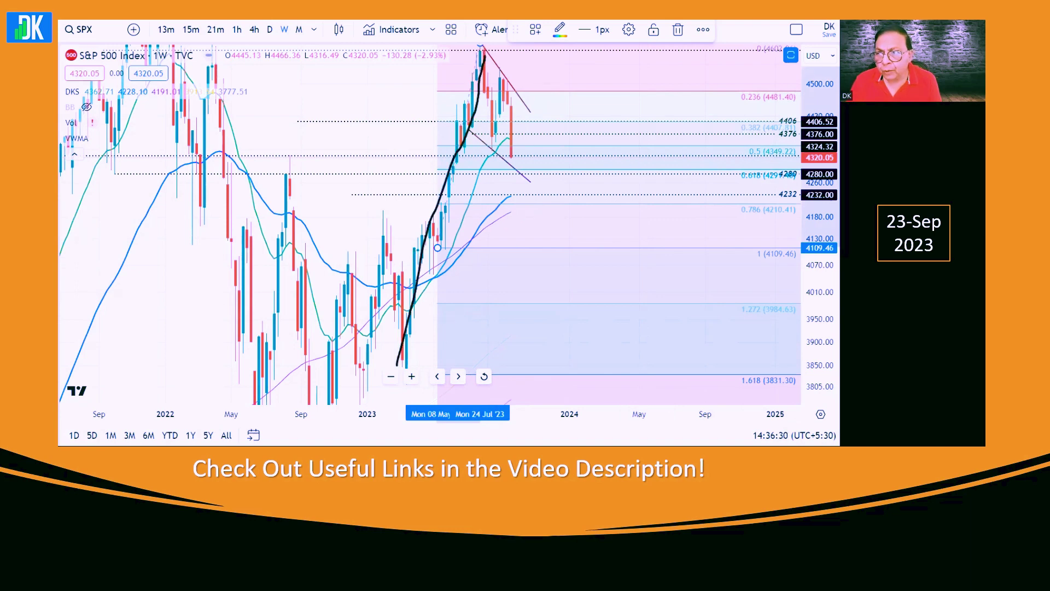
pyautogui.press('Escape')
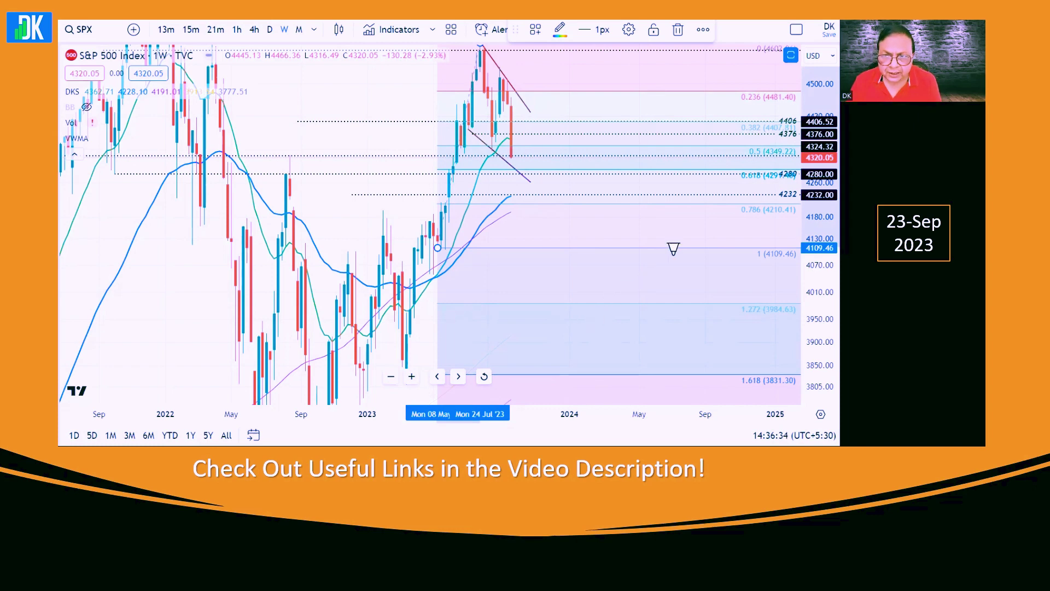
# Circle the 4280 level, the August 2022 high and points along the lower channel line, and clear the markings
pyautogui.moveTo(795, 163)
pyautogui.mouseDown()
pyautogui.moveTo(768, 167)
pyautogui.moveTo(781, 186)
pyautogui.moveTo(806, 171)
pyautogui.moveTo(775, 165)
pyautogui.mouseUp()
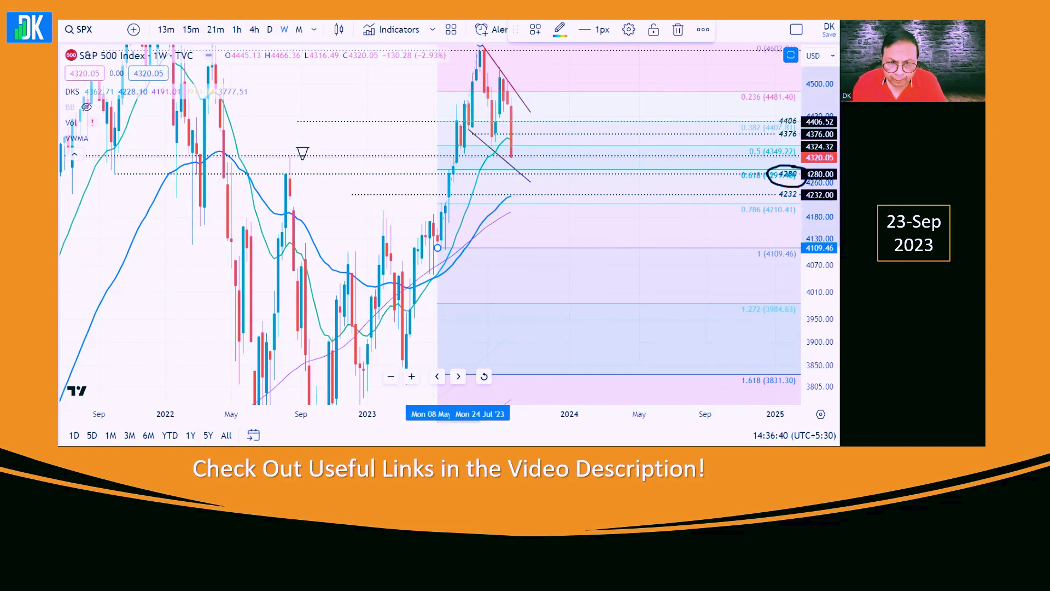
pyautogui.moveTo(302, 158)
pyautogui.mouseDown()
pyautogui.moveTo(300, 173)
pyautogui.moveTo(275, 160)
pyautogui.moveTo(265, 188)
pyautogui.moveTo(305, 172)
pyautogui.mouseUp()
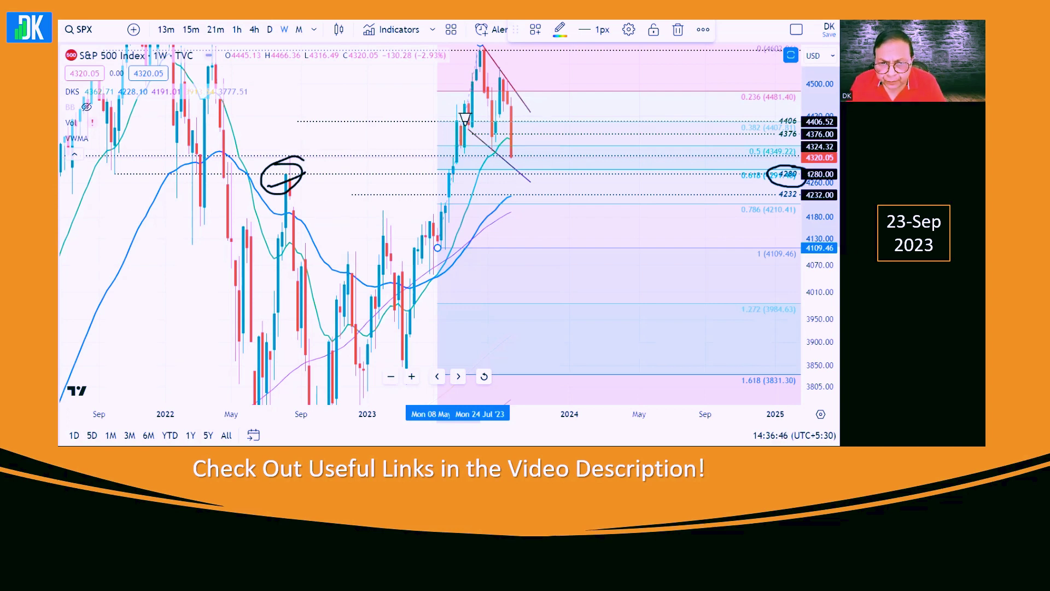
pyautogui.moveTo(465, 123)
pyautogui.mouseDown()
pyautogui.moveTo(512, 167)
pyautogui.moveTo(495, 139)
pyautogui.moveTo(482, 159)
pyautogui.moveTo(495, 144)
pyautogui.moveTo(458, 132)
pyautogui.moveTo(470, 122)
pyautogui.mouseUp()
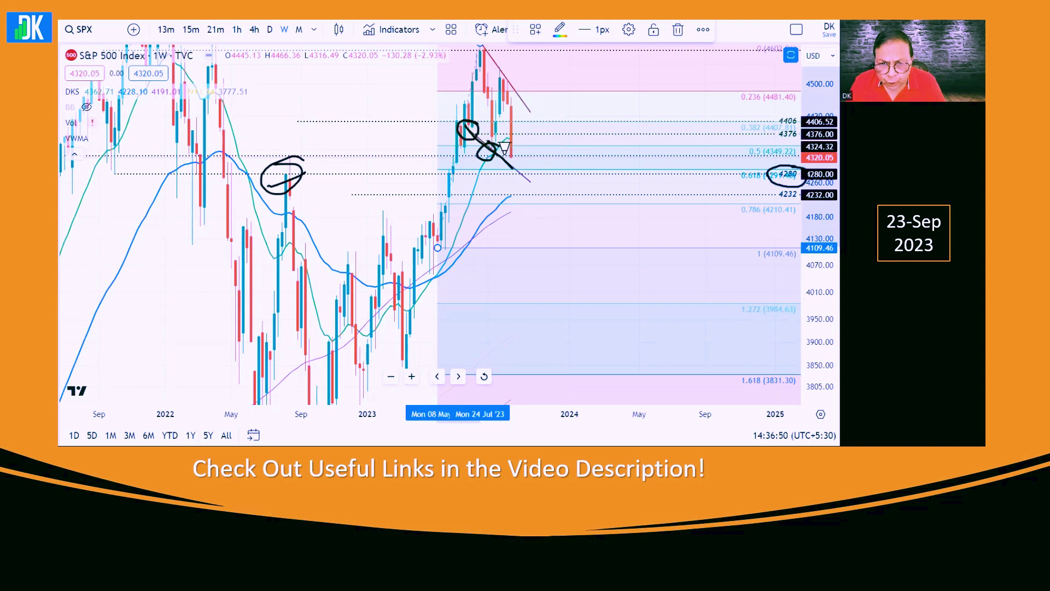
pyautogui.moveTo(508, 153)
pyautogui.mouseDown()
pyautogui.moveTo(517, 158)
pyautogui.moveTo(495, 176)
pyautogui.moveTo(531, 159)
pyautogui.moveTo(503, 154)
pyautogui.mouseUp()
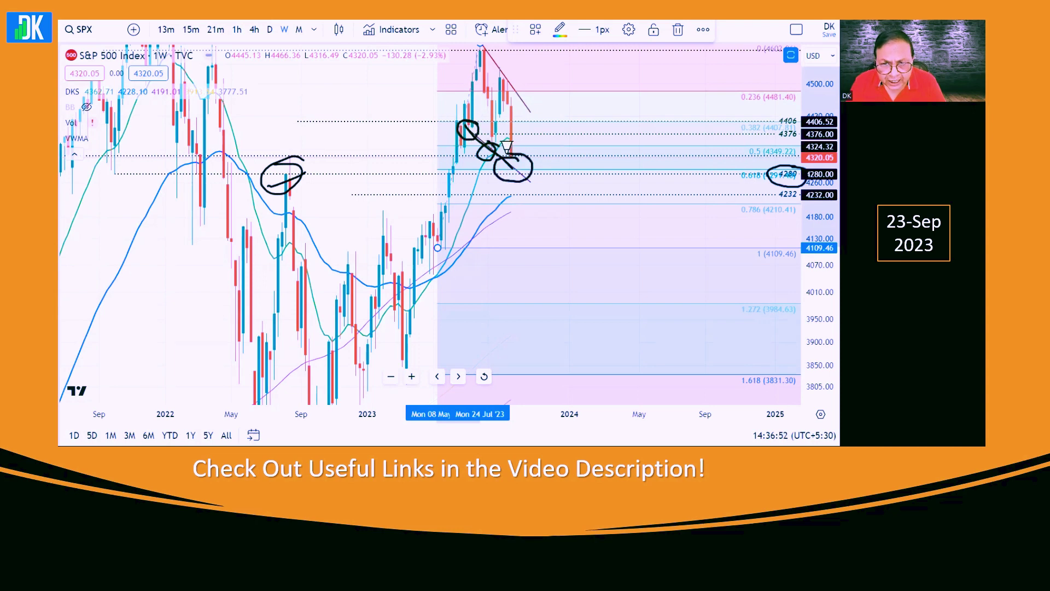
pyautogui.press('Escape')
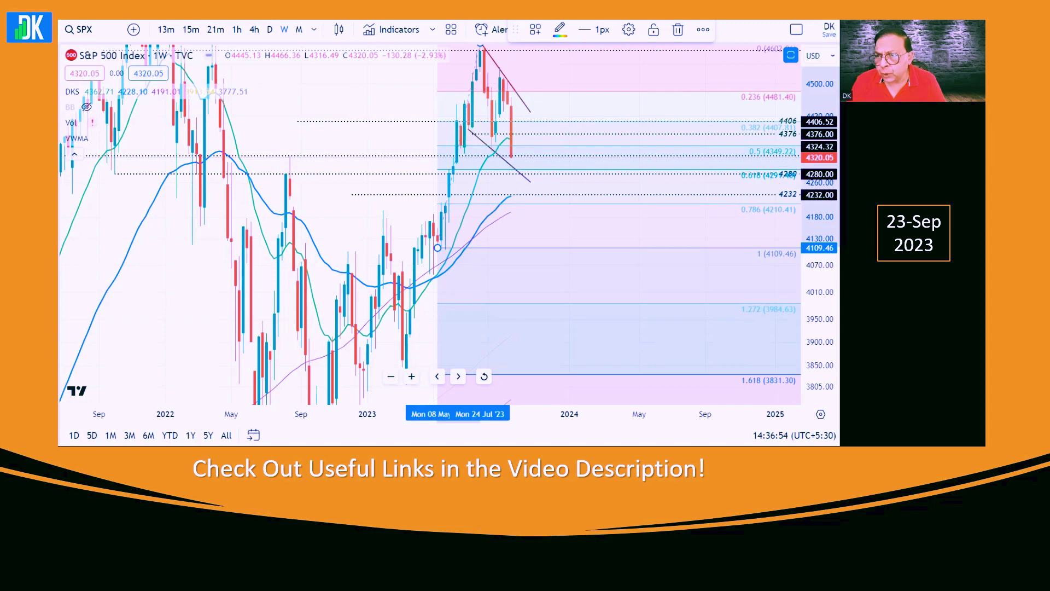
# Switch the S&P 500 chart to the daily timeframe and frame the price action from March 2023 onward
pyautogui.moveTo(820, 136); pyautogui.dragTo(820, 268)
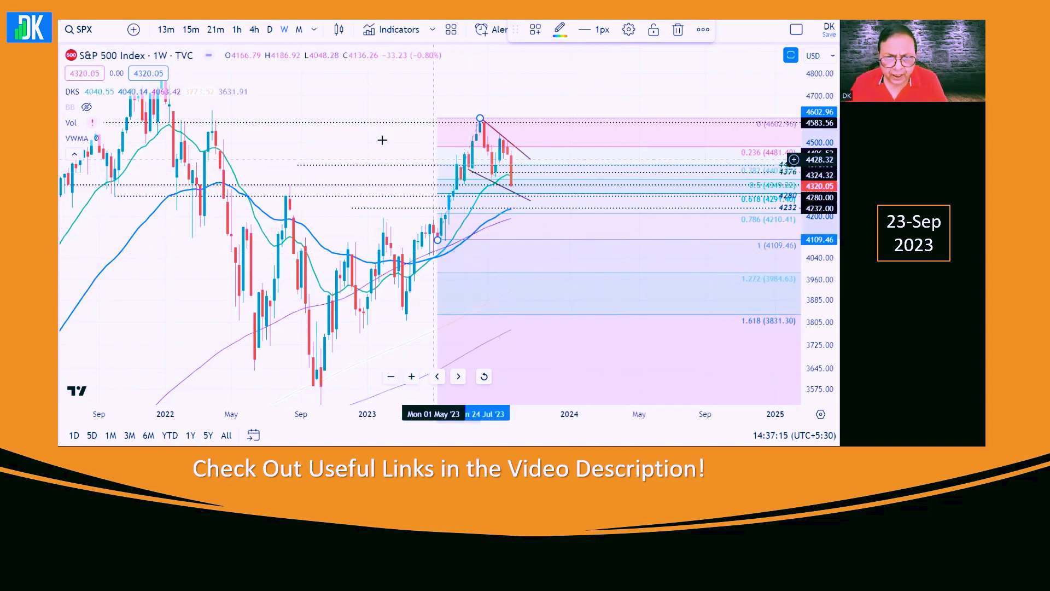
pyautogui.click(269, 31)
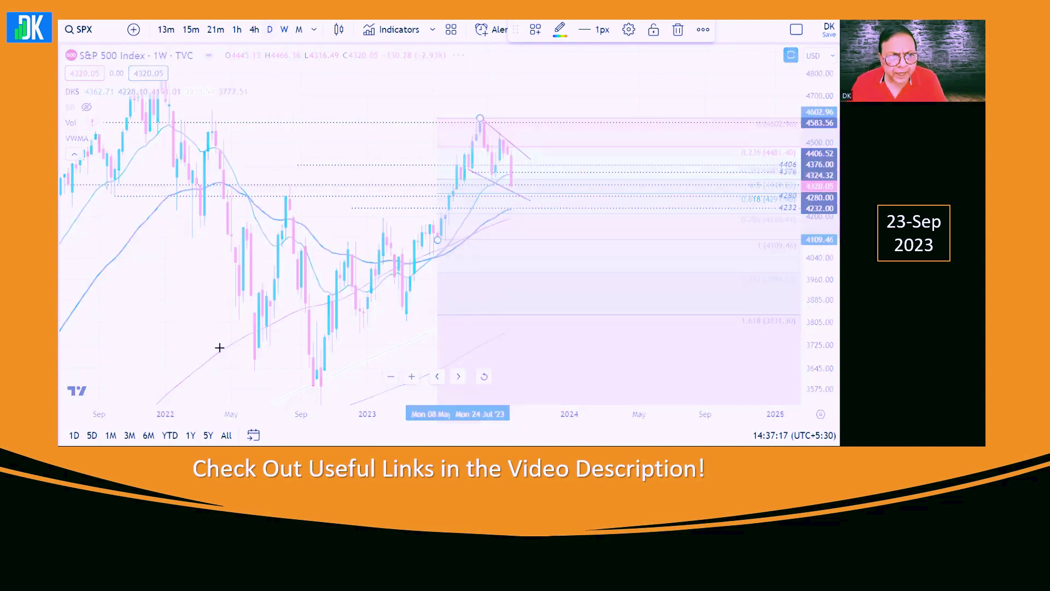
pyautogui.moveTo(820, 339); pyautogui.dragTo(819, 268)
pyautogui.moveTo(122, 354); pyautogui.dragTo(286, 339)
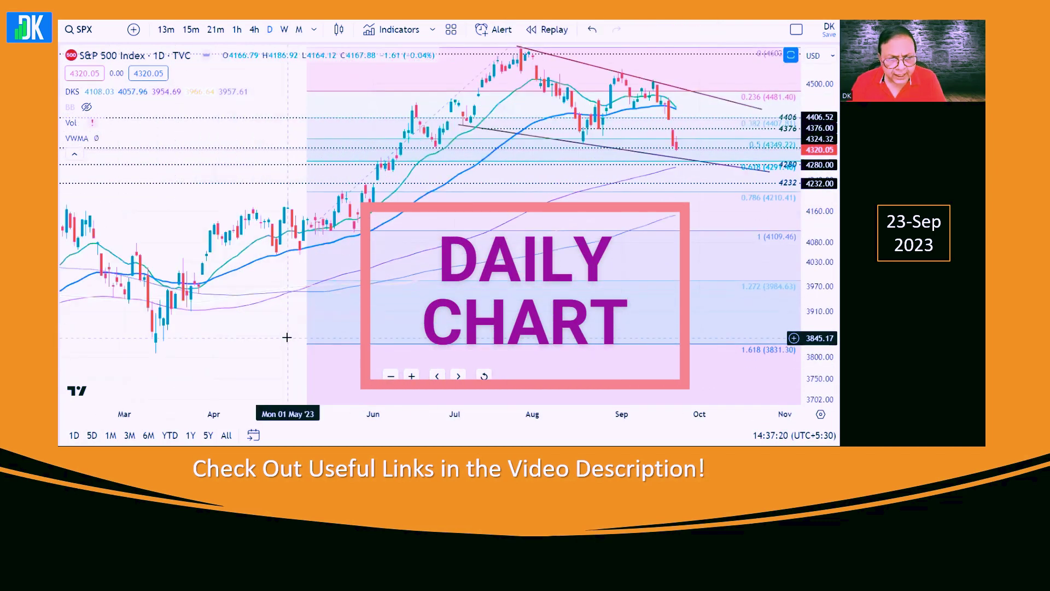
# Trace the rally from the March 2023 low to the late-July peak and circle the three highs along the upper trendline
pyautogui.moveTo(134, 359)
pyautogui.mouseDown()
pyautogui.moveTo(199, 244)
pyautogui.moveTo(274, 244)
pyautogui.moveTo(300, 227)
pyautogui.moveTo(386, 102)
pyautogui.moveTo(448, 139)
pyautogui.moveTo(500, 47)
pyautogui.moveTo(535, 70)
pyautogui.moveTo(530, 37)
pyautogui.moveTo(509, 52)
pyautogui.moveTo(541, 55)
pyautogui.moveTo(521, 39)
pyautogui.mouseUp()
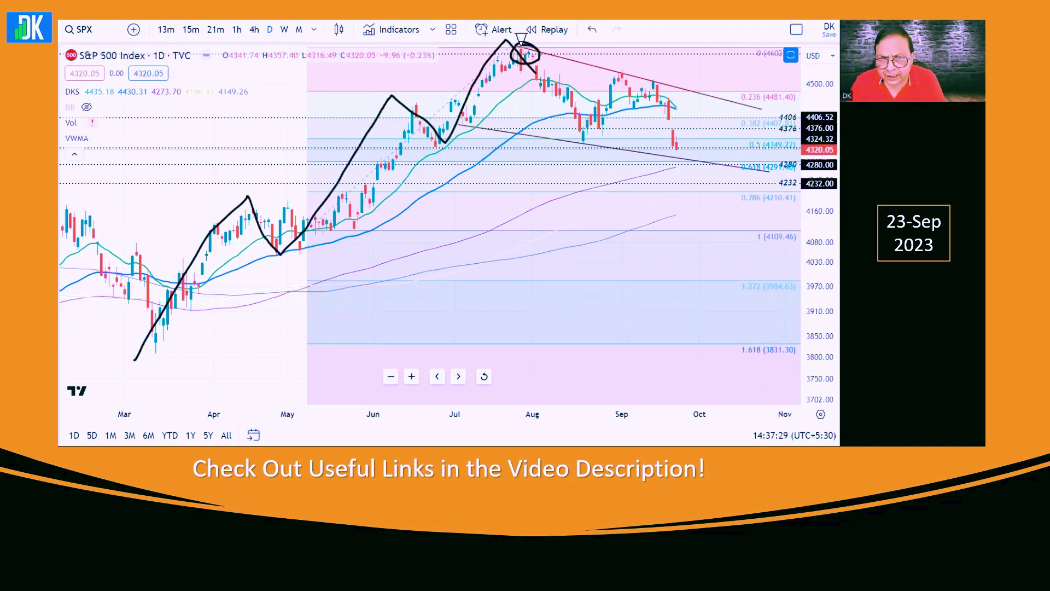
pyautogui.moveTo(620, 61)
pyautogui.mouseDown()
pyautogui.moveTo(606, 76)
pyautogui.moveTo(623, 61)
pyautogui.moveTo(673, 70)
pyautogui.moveTo(643, 90)
pyautogui.moveTo(681, 73)
pyautogui.moveTo(659, 68)
pyautogui.mouseUp()
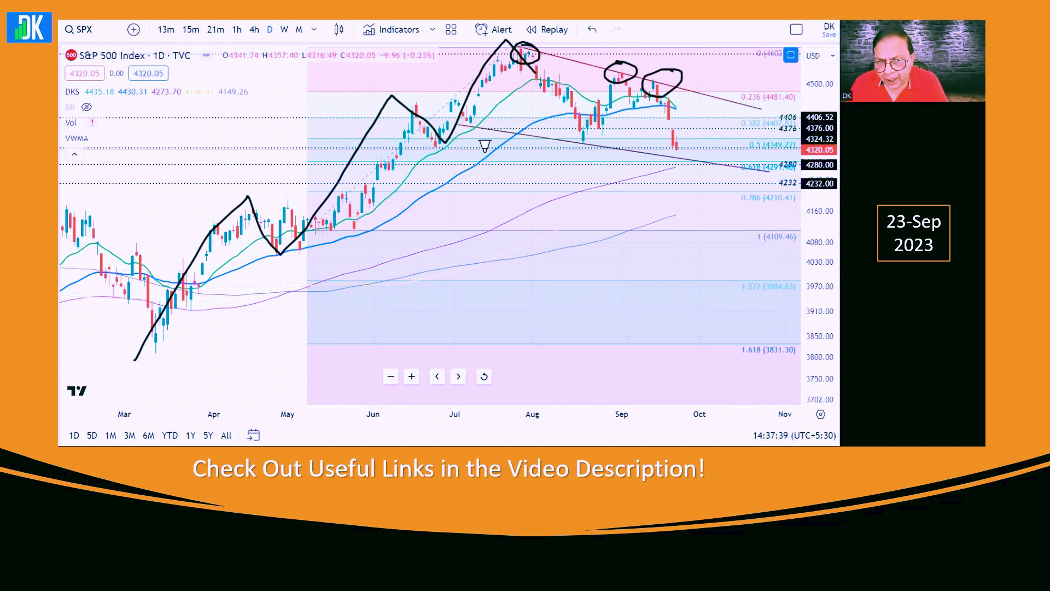
# Circle the July and August lows along the lower trendline, the latest September candles and the 4280 level, and clear the markings
pyautogui.moveTo(464, 106)
pyautogui.mouseDown()
pyautogui.moveTo(480, 136)
pyautogui.moveTo(464, 105)
pyautogui.mouseUp()
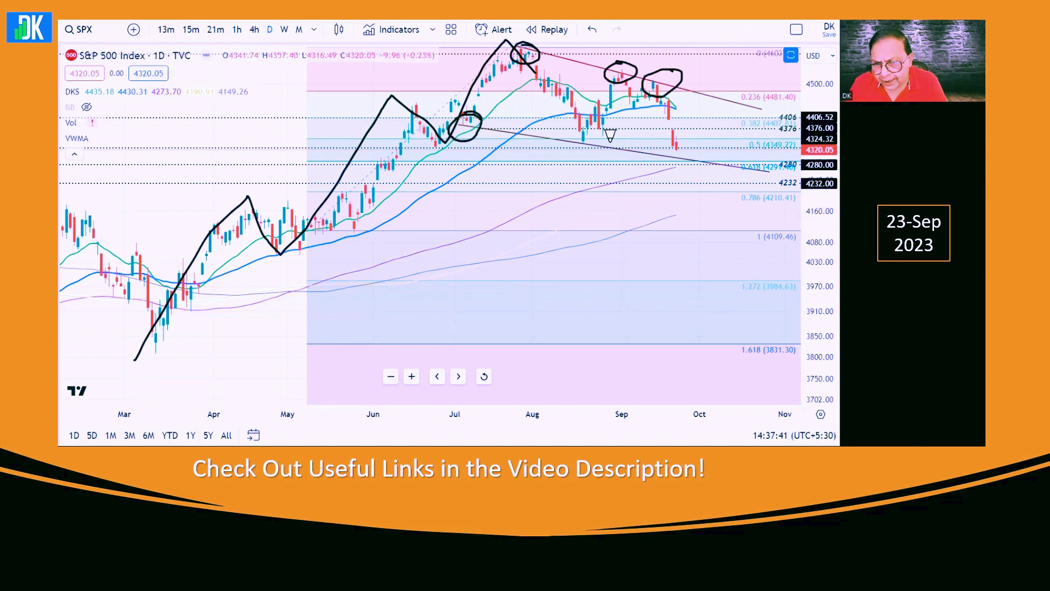
pyautogui.moveTo(607, 137)
pyautogui.mouseDown()
pyautogui.moveTo(574, 134)
pyautogui.moveTo(601, 145)
pyautogui.mouseUp()
pyautogui.moveTo(582, 121)
pyautogui.mouseDown()
pyautogui.moveTo(596, 123)
pyautogui.moveTo(601, 109)
pyautogui.moveTo(572, 126)
pyautogui.moveTo(582, 148)
pyautogui.moveTo(612, 126)
pyautogui.moveTo(577, 113)
pyautogui.mouseUp()
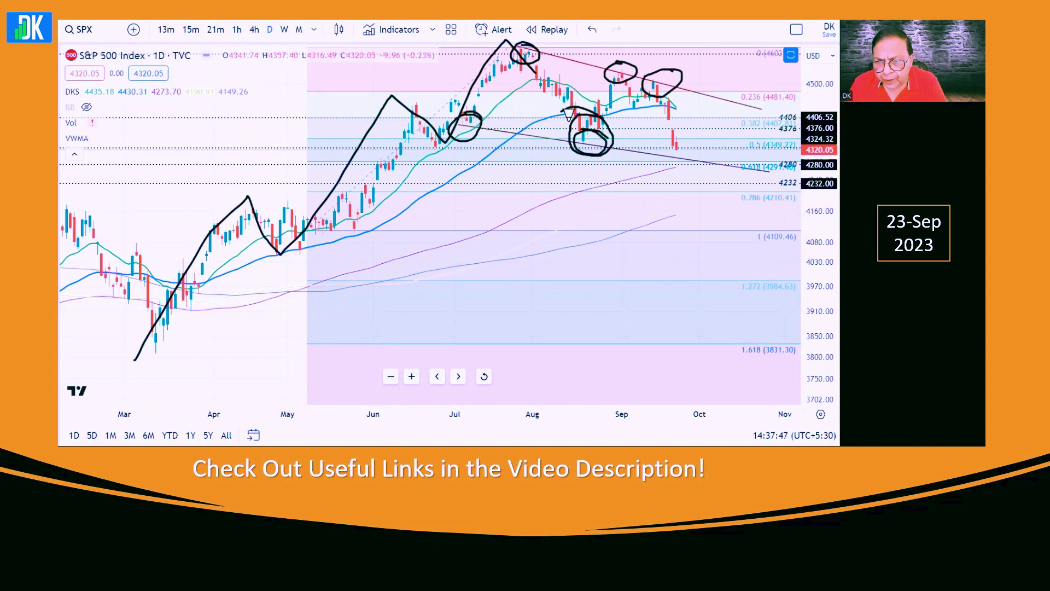
pyautogui.moveTo(693, 132)
pyautogui.mouseDown()
pyautogui.moveTo(665, 125)
pyautogui.moveTo(658, 146)
pyautogui.moveTo(696, 153)
pyautogui.moveTo(672, 120)
pyautogui.mouseUp()
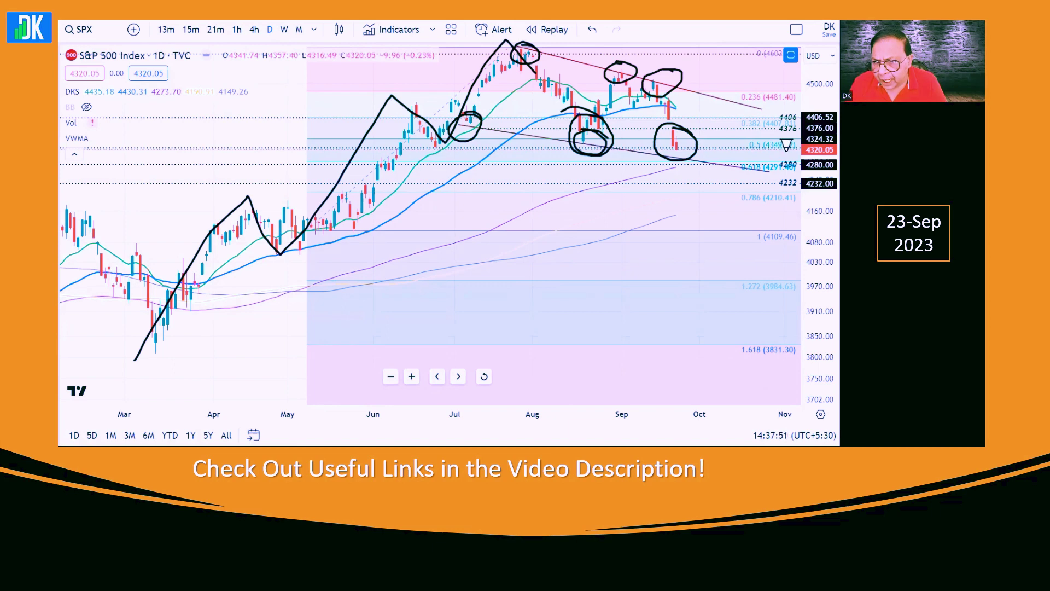
pyautogui.moveTo(796, 152)
pyautogui.mouseDown()
pyautogui.moveTo(767, 161)
pyautogui.moveTo(791, 166)
pyautogui.moveTo(791, 153)
pyautogui.mouseUp()
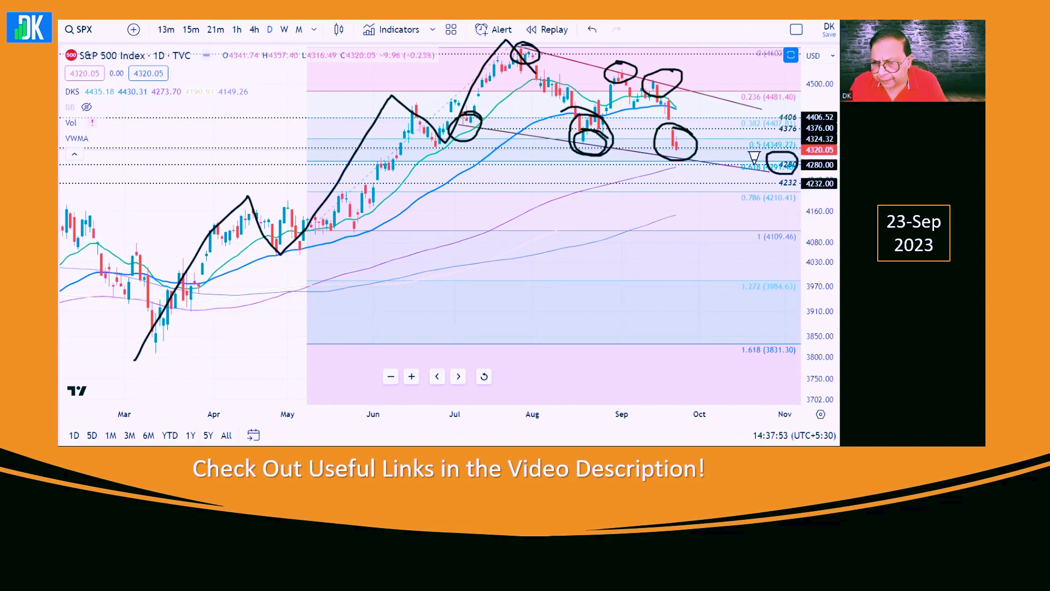
pyautogui.moveTo(651, 151); pyautogui.dragTo(694, 163)
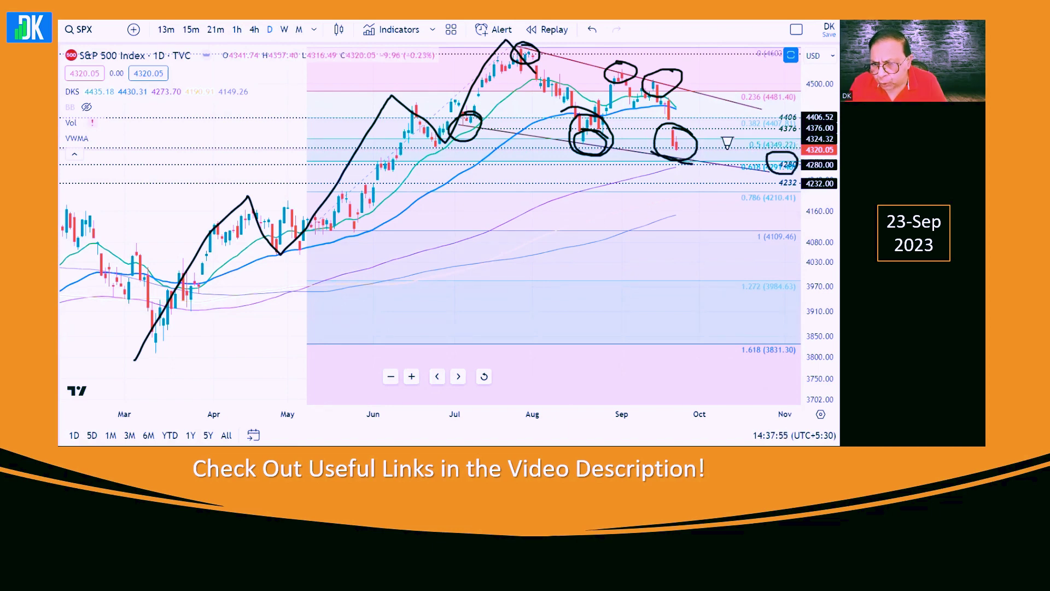
pyautogui.press('Escape')
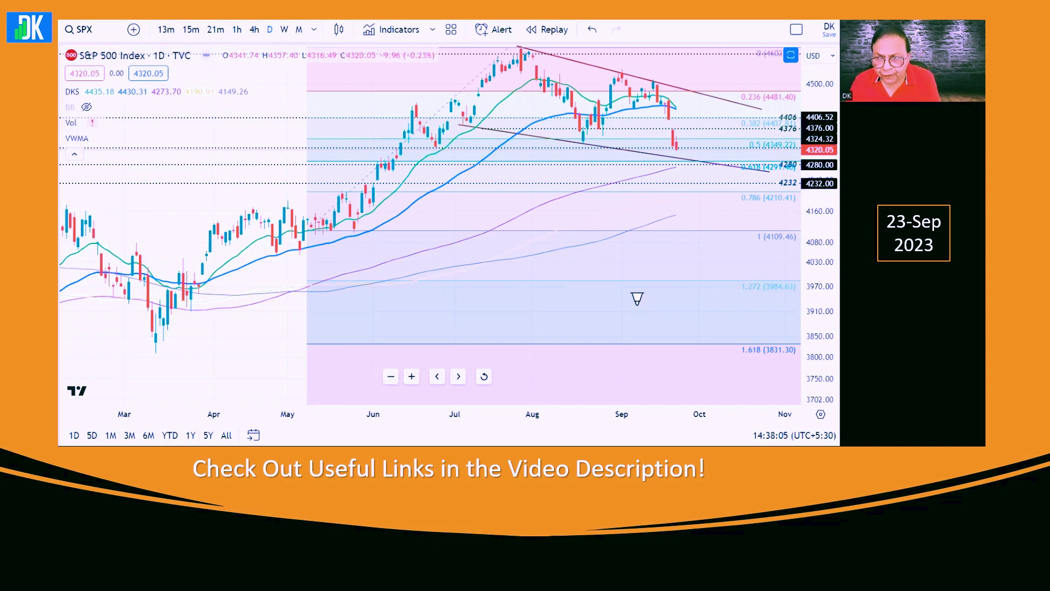
# Circle the 4280–4232 zone and the area just below the latest candles, trace the lower trendline and early-June gap, and clear the markings
pyautogui.moveTo(147, 352); pyautogui.dragTo(507, 48)
pyautogui.moveTo(800, 155)
pyautogui.mouseDown()
pyautogui.moveTo(781, 149)
pyautogui.moveTo(774, 171)
pyautogui.moveTo(783, 149)
pyautogui.moveTo(761, 170)
pyautogui.moveTo(764, 183)
pyautogui.moveTo(787, 193)
pyautogui.moveTo(799, 155)
pyautogui.mouseUp()
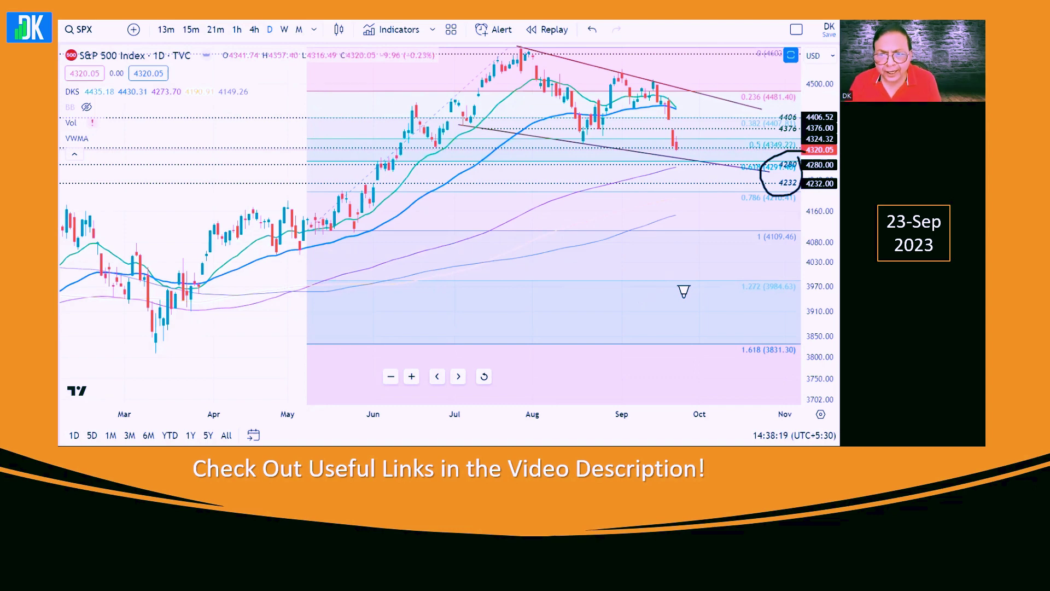
pyautogui.moveTo(701, 167)
pyautogui.mouseDown()
pyautogui.moveTo(681, 157)
pyautogui.moveTo(658, 170)
pyautogui.moveTo(669, 183)
pyautogui.moveTo(701, 167)
pyautogui.moveTo(681, 146)
pyautogui.mouseUp()
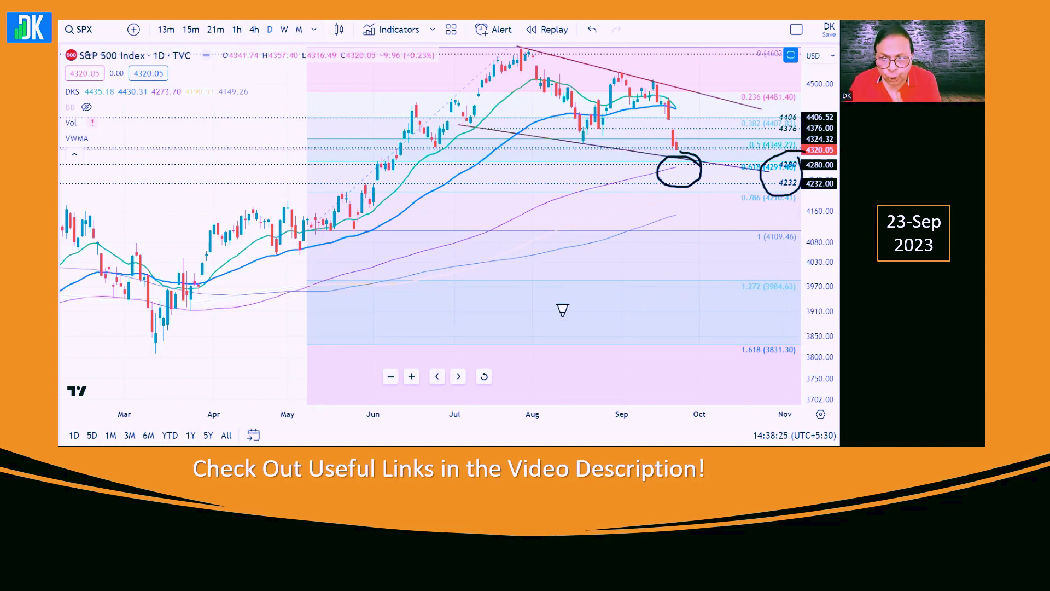
pyautogui.moveTo(454, 125); pyautogui.dragTo(603, 143)
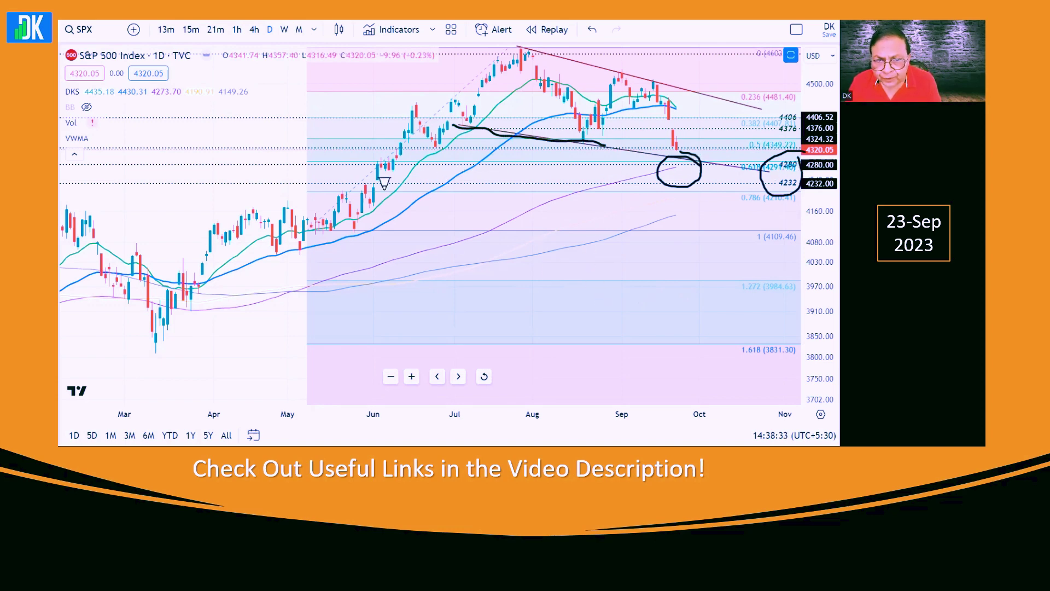
pyautogui.moveTo(368, 176)
pyautogui.mouseDown()
pyautogui.moveTo(393, 167)
pyautogui.moveTo(376, 184)
pyautogui.moveTo(357, 179)
pyautogui.moveTo(395, 175)
pyautogui.mouseUp()
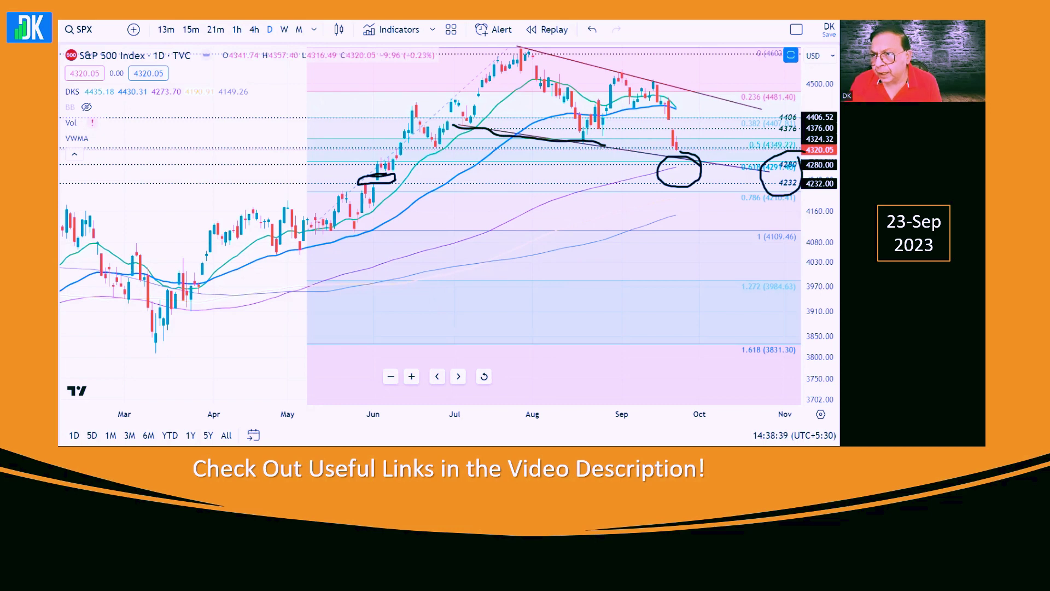
pyautogui.press('Escape')
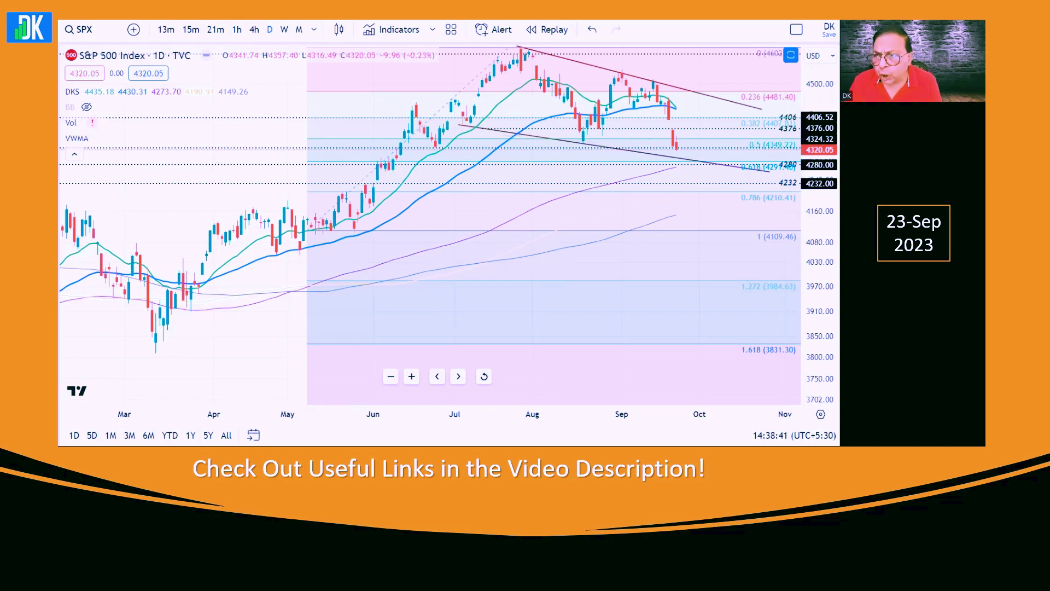
# Reframe the chart from April 2023 onward, circle the September gap and the 4406 and 4376 levels, and clear the markings
pyautogui.moveTo(819, 273); pyautogui.dragTo(819, 250)
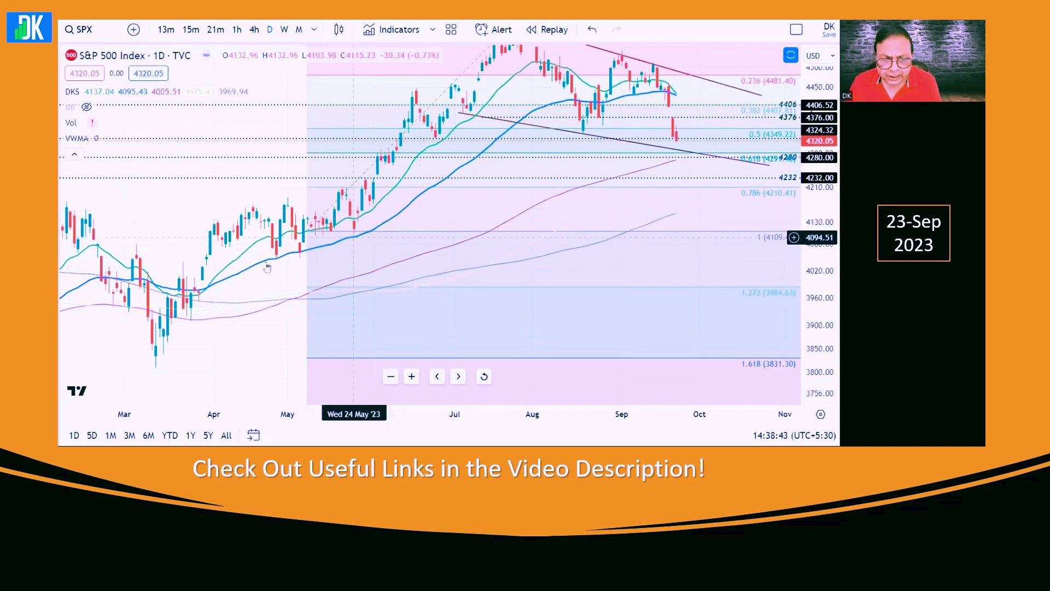
pyautogui.moveTo(248, 348); pyautogui.dragTo(105, 348)
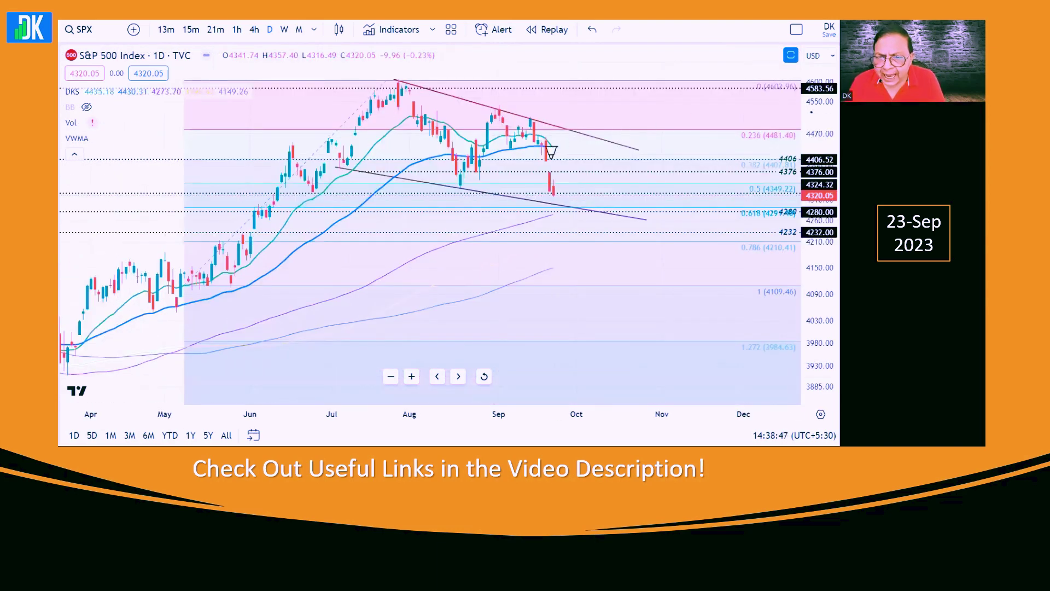
pyautogui.moveTo(550, 151)
pyautogui.mouseDown()
pyautogui.moveTo(543, 159)
pyautogui.moveTo(562, 162)
pyautogui.moveTo(534, 143)
pyautogui.mouseUp()
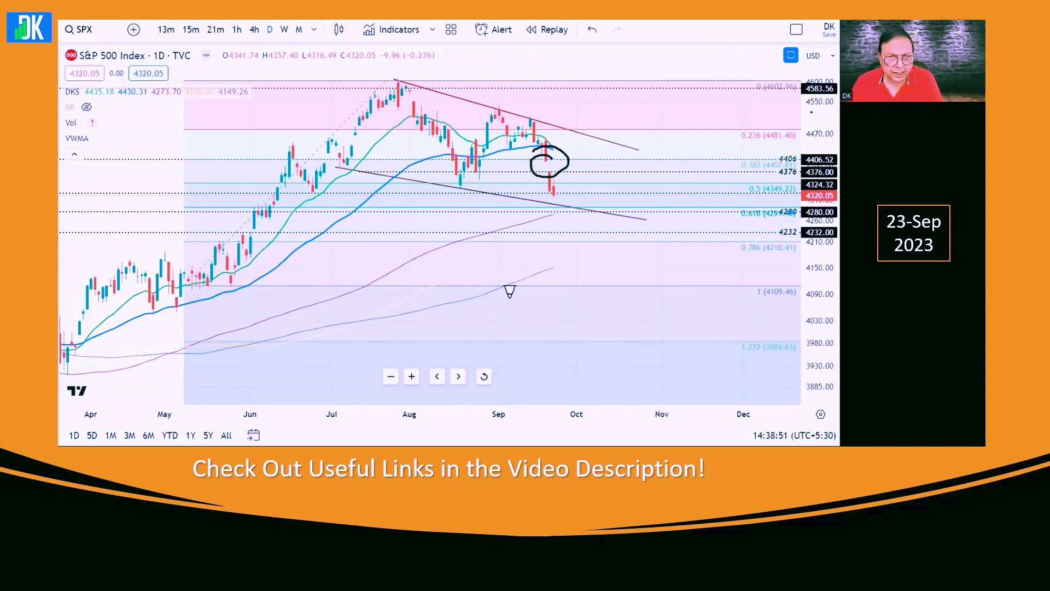
pyautogui.moveTo(803, 162)
pyautogui.mouseDown()
pyautogui.moveTo(766, 175)
pyautogui.moveTo(803, 164)
pyautogui.moveTo(808, 145)
pyautogui.moveTo(774, 147)
pyautogui.moveTo(787, 159)
pyautogui.moveTo(782, 144)
pyautogui.mouseUp()
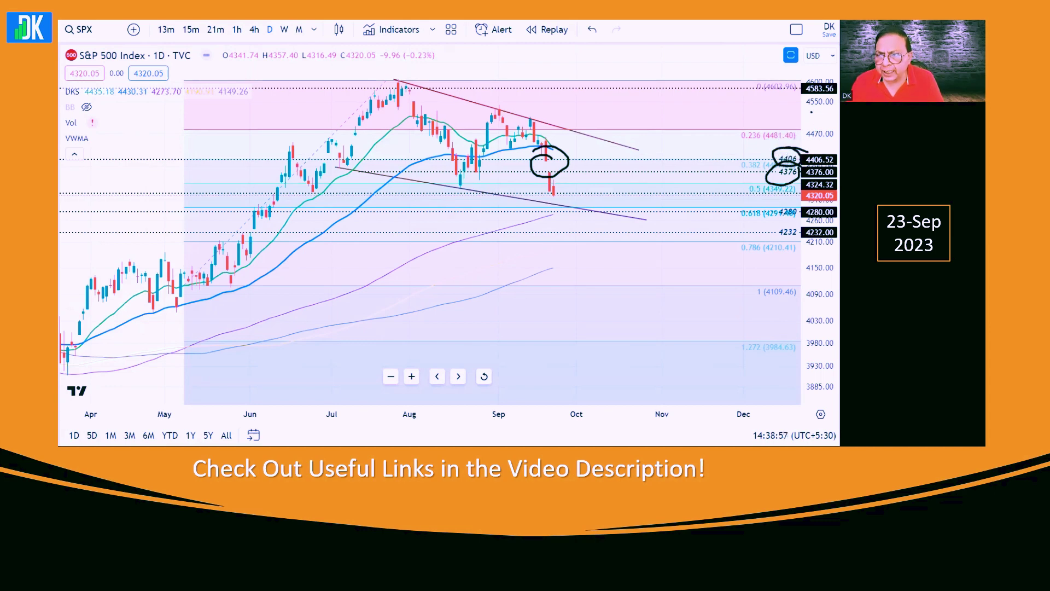
pyautogui.press('Escape')
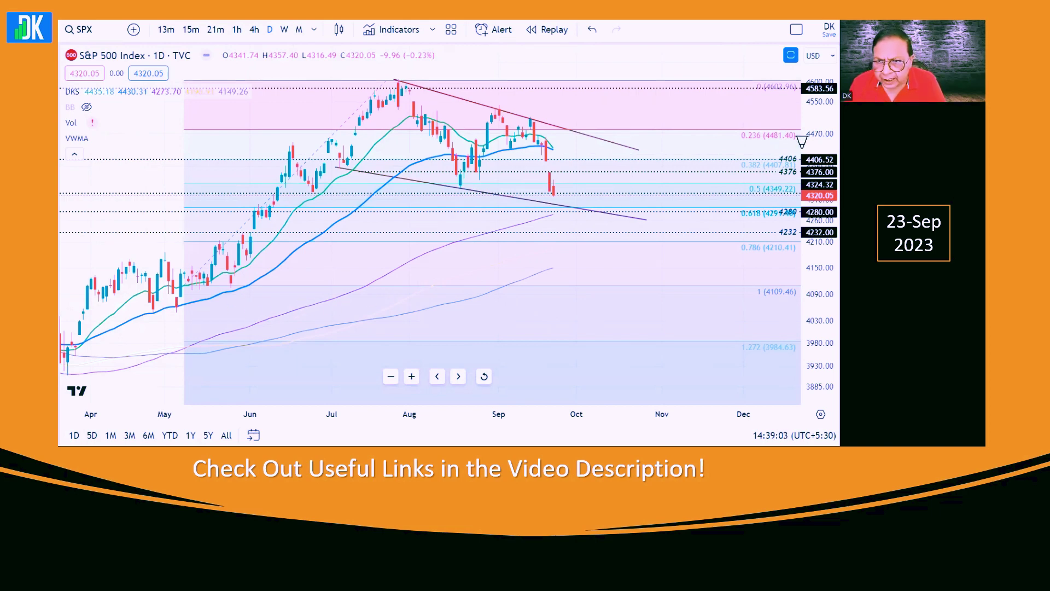
# Circle the 0.382 retracement, the 4406–4376 and 4280–4232 zones and the 0.786 retracement, and clear the markings
pyautogui.moveTo(769, 150)
pyautogui.mouseDown()
pyautogui.moveTo(733, 158)
pyautogui.moveTo(756, 184)
pyautogui.moveTo(747, 147)
pyautogui.mouseUp()
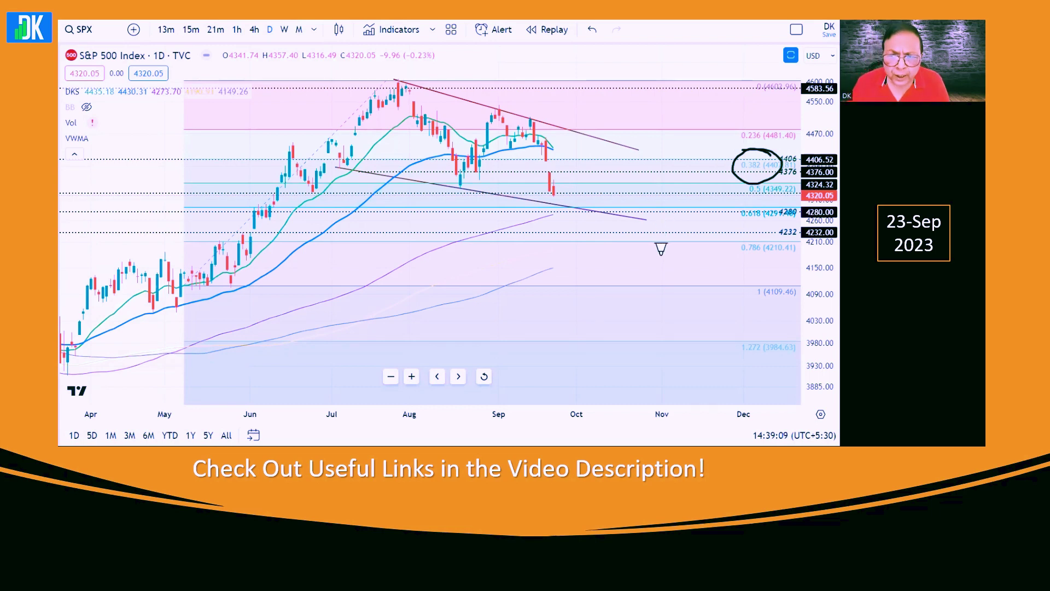
pyautogui.hotkey('ctrl', 'z')
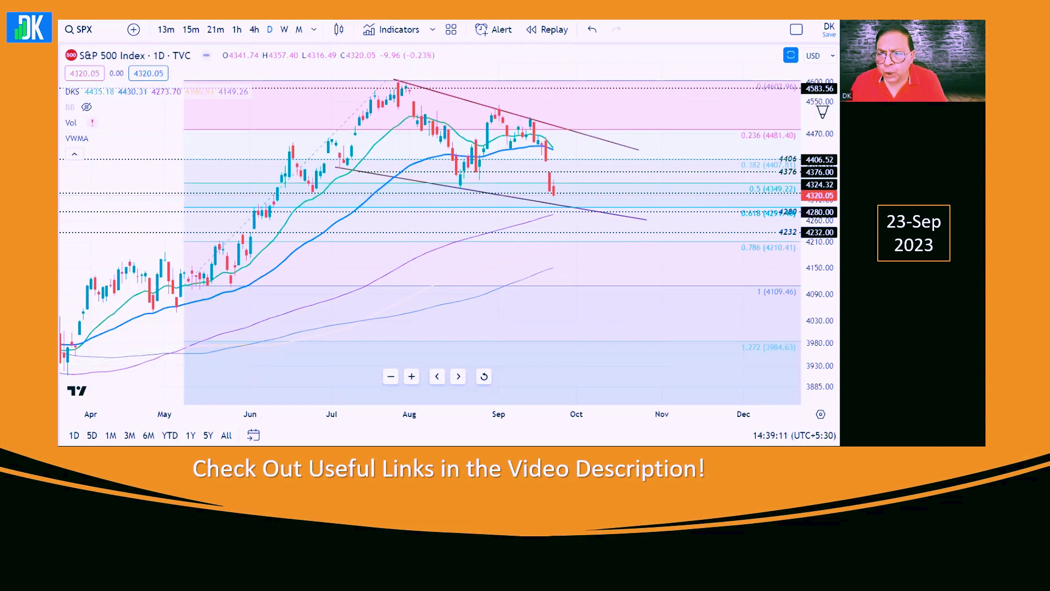
pyautogui.moveTo(799, 148)
pyautogui.mouseDown()
pyautogui.moveTo(771, 155)
pyautogui.moveTo(777, 181)
pyautogui.moveTo(803, 159)
pyautogui.moveTo(783, 147)
pyautogui.mouseUp()
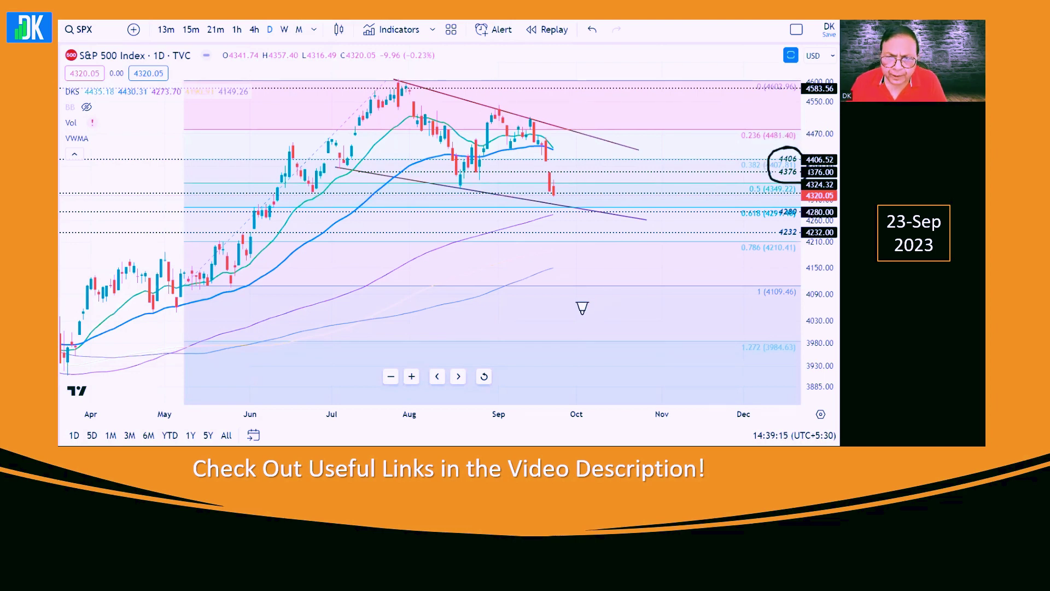
pyautogui.moveTo(796, 197)
pyautogui.mouseDown()
pyautogui.moveTo(786, 195)
pyautogui.moveTo(763, 235)
pyautogui.moveTo(805, 224)
pyautogui.moveTo(789, 189)
pyautogui.moveTo(754, 197)
pyautogui.mouseUp()
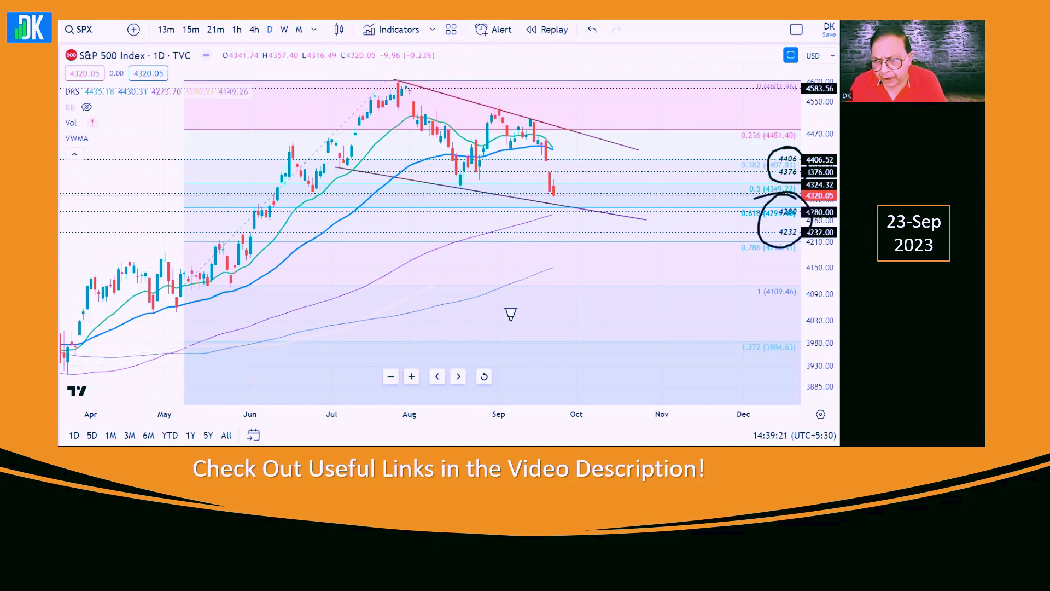
pyautogui.moveTo(765, 229)
pyautogui.mouseDown()
pyautogui.moveTo(732, 238)
pyautogui.moveTo(738, 260)
pyautogui.moveTo(774, 246)
pyautogui.moveTo(753, 221)
pyautogui.mouseUp()
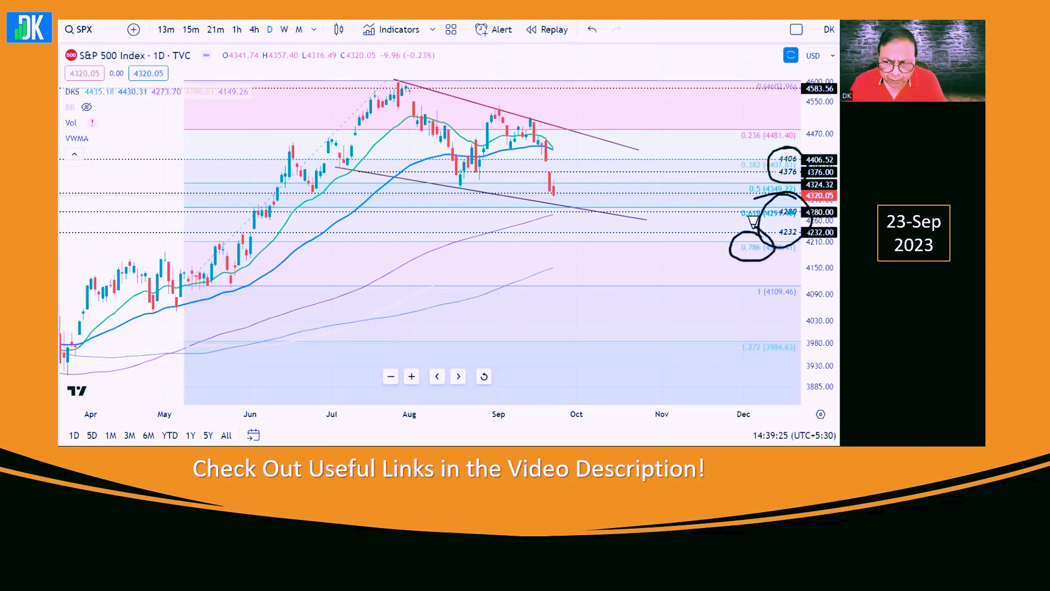
pyautogui.press('e')
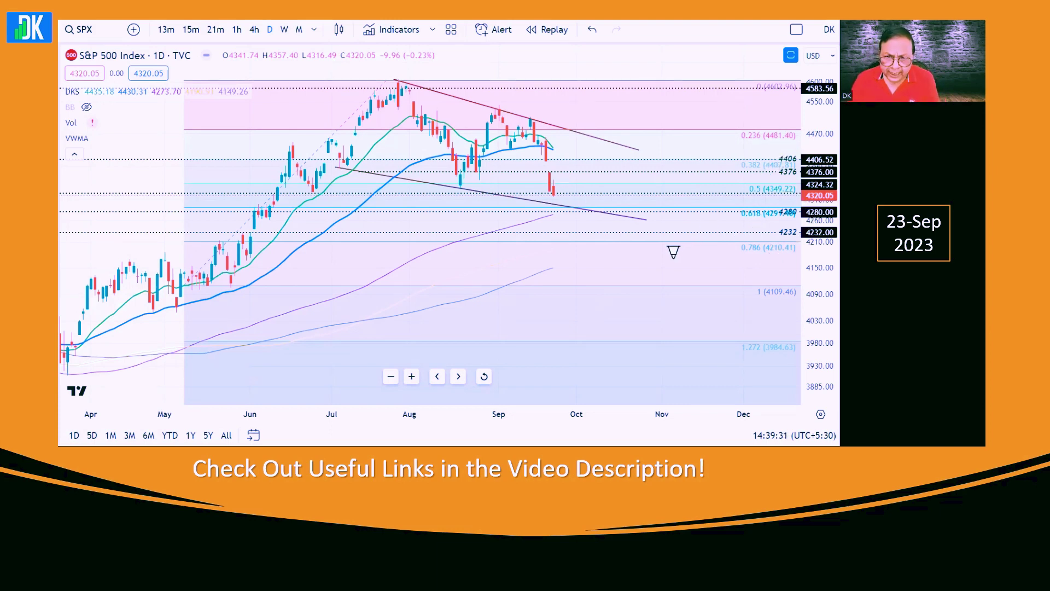
# Trace the mid-September decline, circle the 4280–4232 zone, sketch a rebound arrow from about 4232 toward 4406, and clear the markings
pyautogui.moveTo(535, 115); pyautogui.dragTo(554, 208)
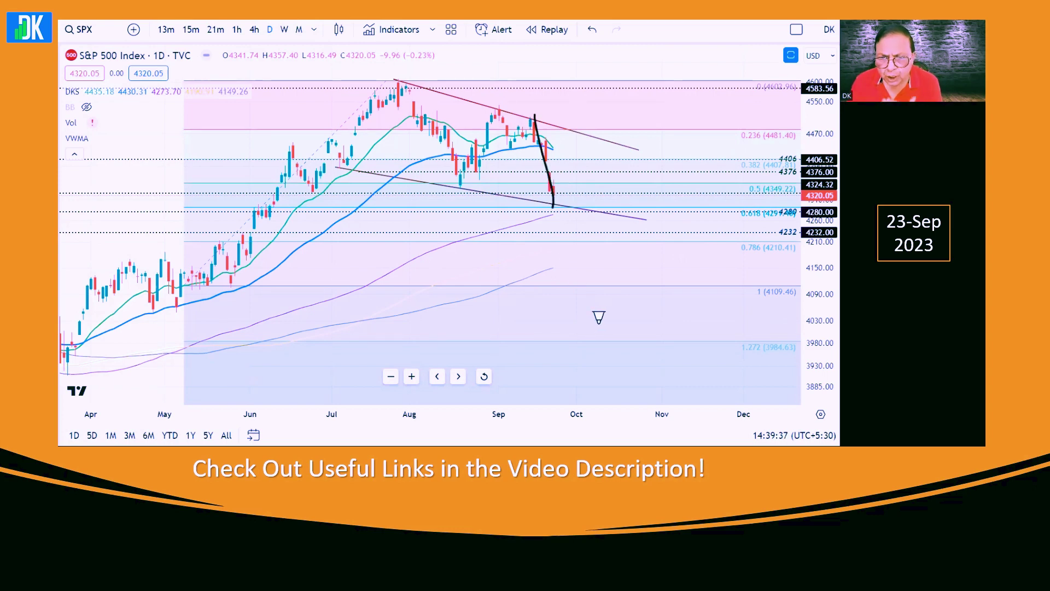
pyautogui.moveTo(798, 200)
pyautogui.mouseDown()
pyautogui.moveTo(760, 216)
pyautogui.moveTo(784, 244)
pyautogui.moveTo(809, 209)
pyautogui.moveTo(773, 202)
pyautogui.mouseUp()
pyautogui.moveTo(540, 235)
pyautogui.mouseDown()
pyautogui.moveTo(588, 159)
pyautogui.moveTo(590, 193)
pyautogui.moveTo(575, 181)
pyautogui.mouseUp()
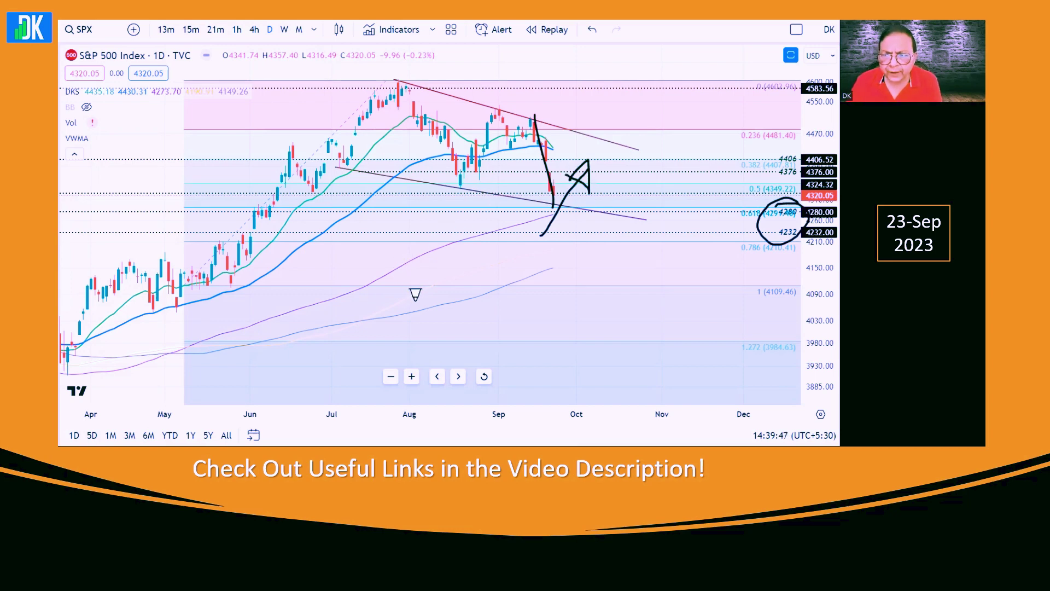
pyautogui.press('Escape')
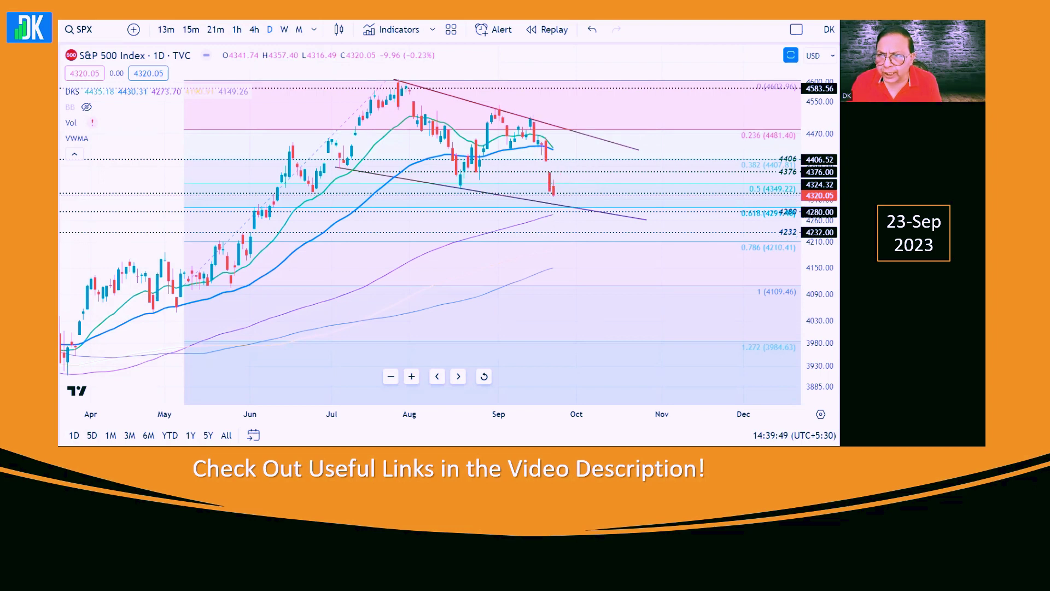